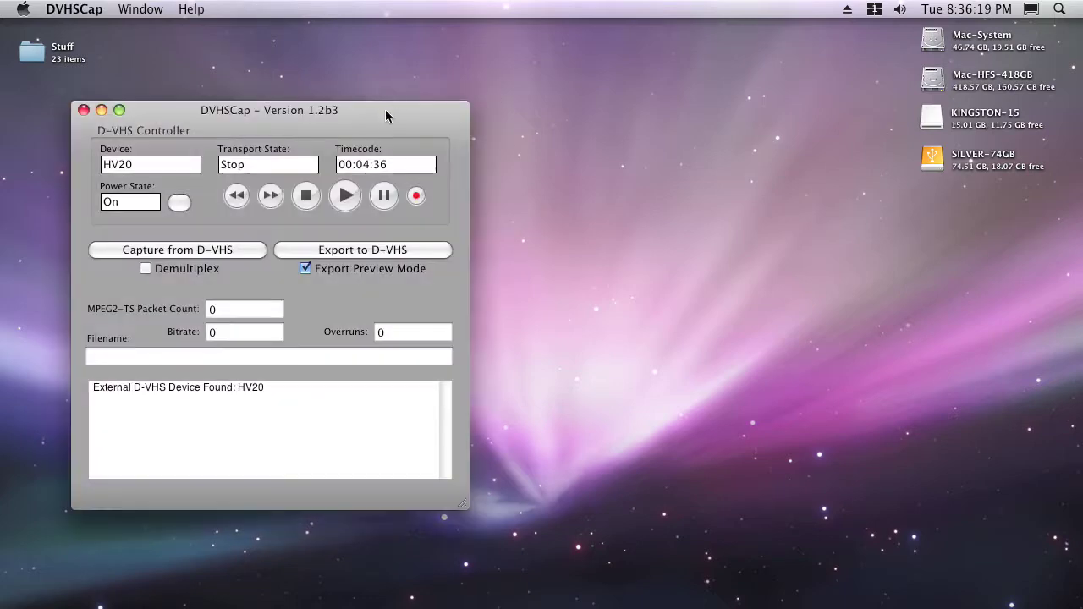
- Start the HV20 tape playing forward in DVHSCap's D-VHS Controller so Transport State shows Play Fwd
{"action": "left_click_drag", "start_coordinate": [385, 109], "coordinate": [577, 59]}
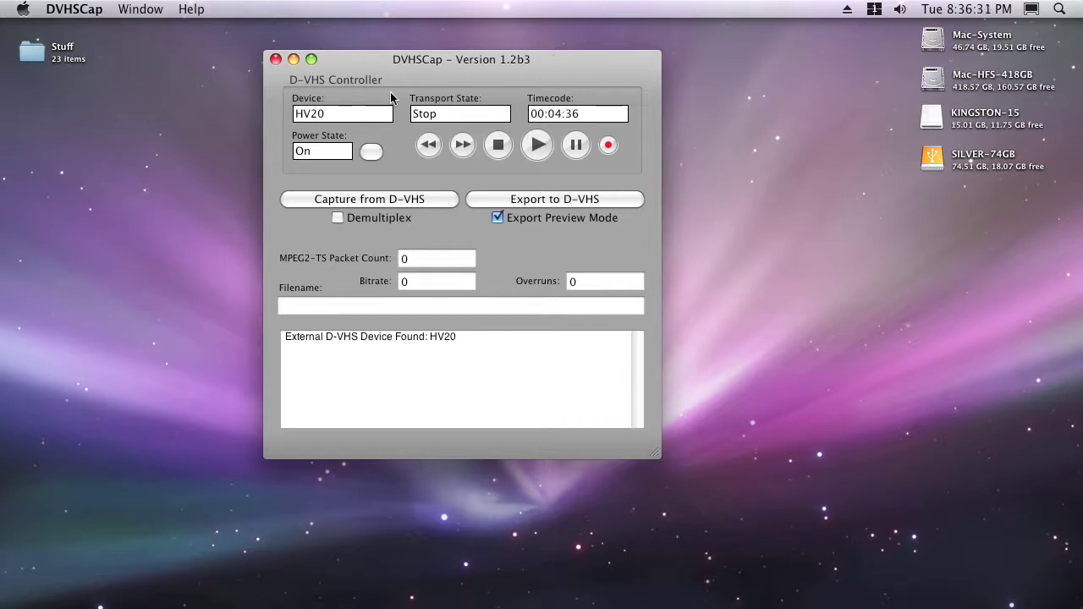
{"action": "left_click_drag", "start_coordinate": [406, 70], "coordinate": [421, 55]}
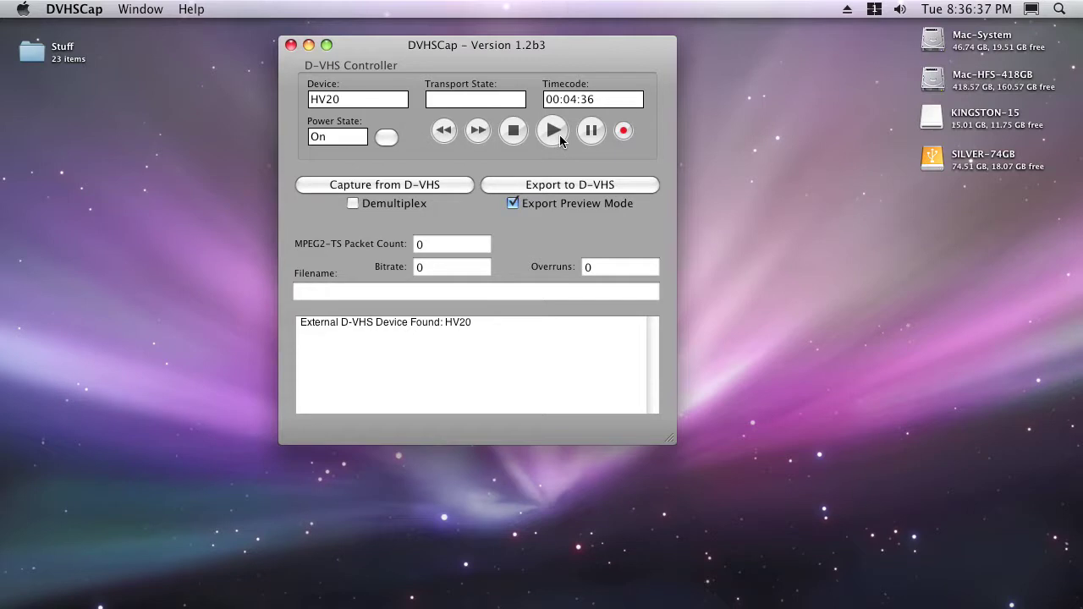
{"action": "left_click", "coordinate": [559, 137]}
- Capture the tape footage to a file named Source on the Desktop, then stop the capture
{"action": "left_click", "coordinate": [404, 190]}
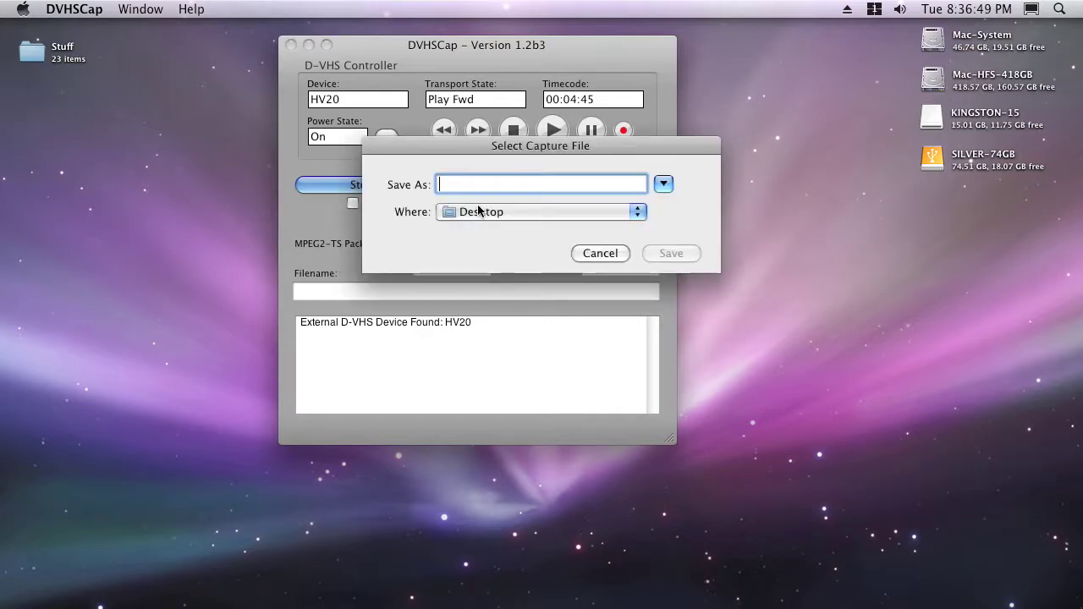
{"action": "type", "text": "Source"}
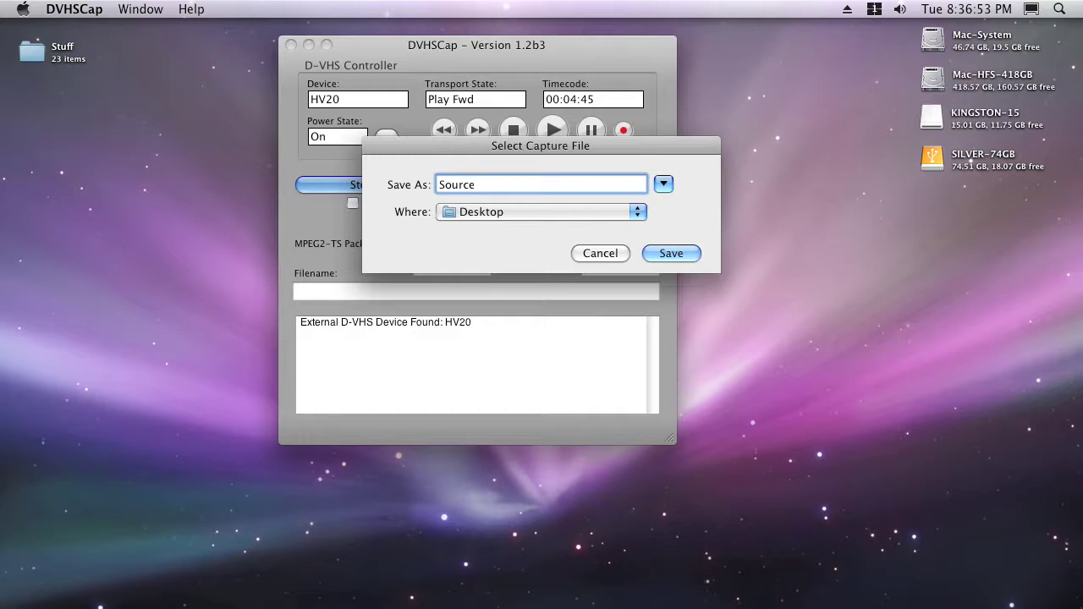
{"action": "key", "text": "Return"}
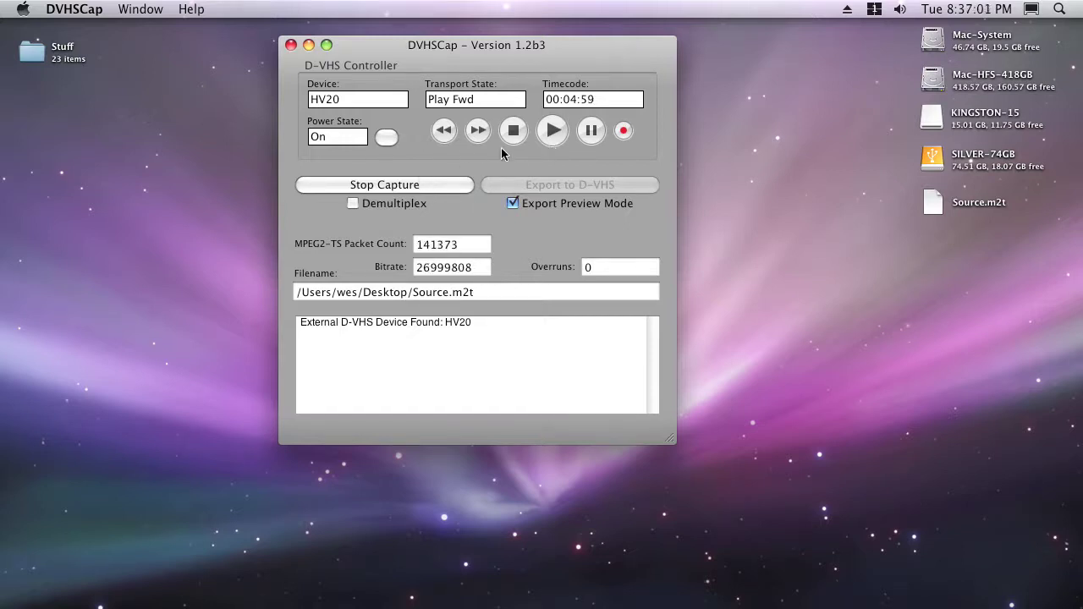
{"action": "left_click", "coordinate": [417, 187]}
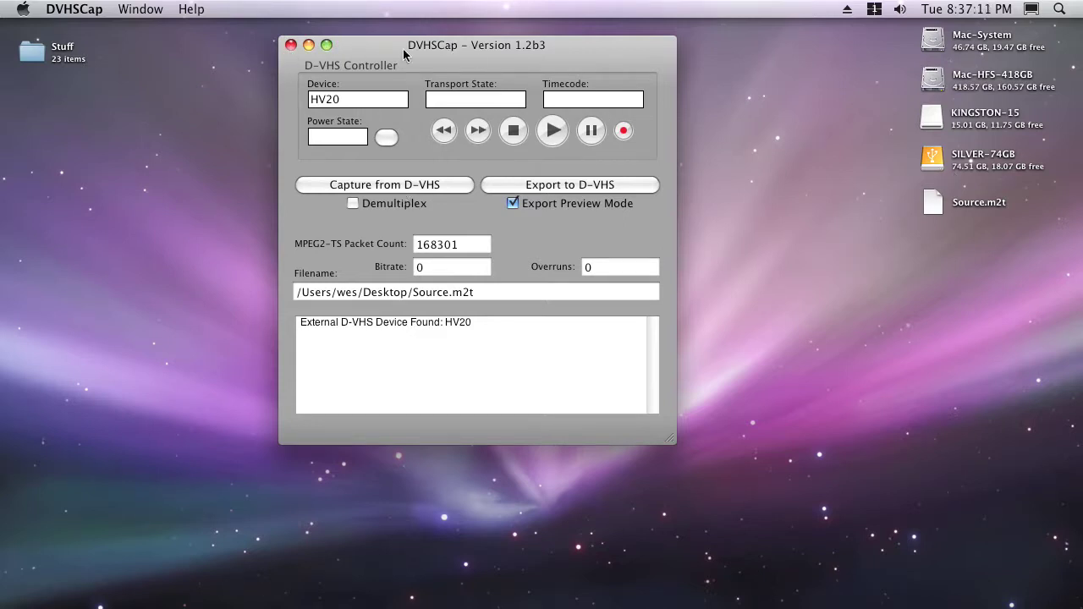
{"action": "left_click_drag", "start_coordinate": [383, 49], "coordinate": [364, 78]}
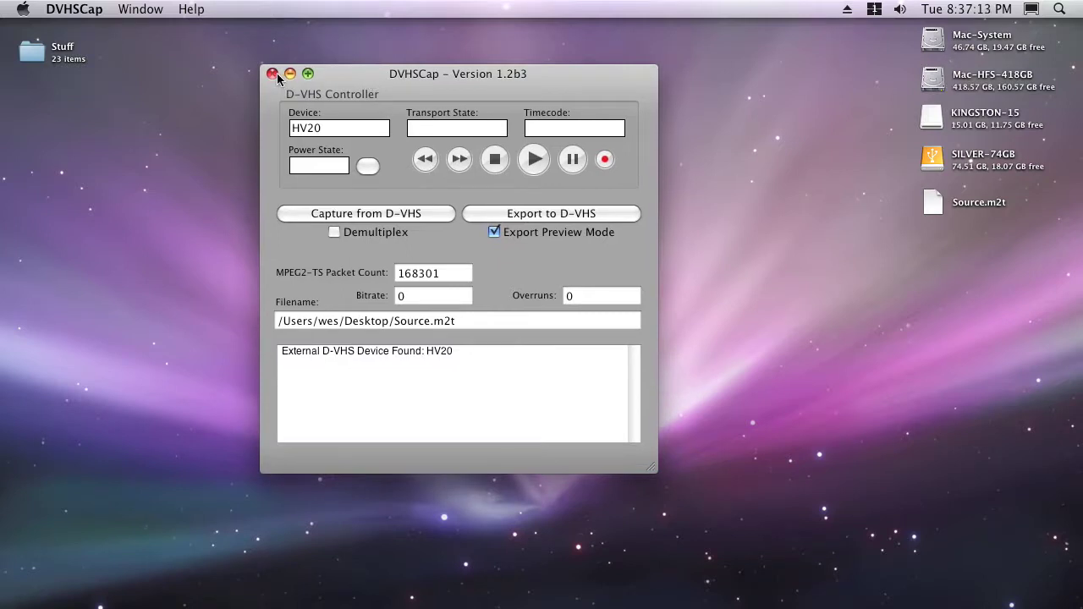
{"action": "left_click", "coordinate": [271, 74]}
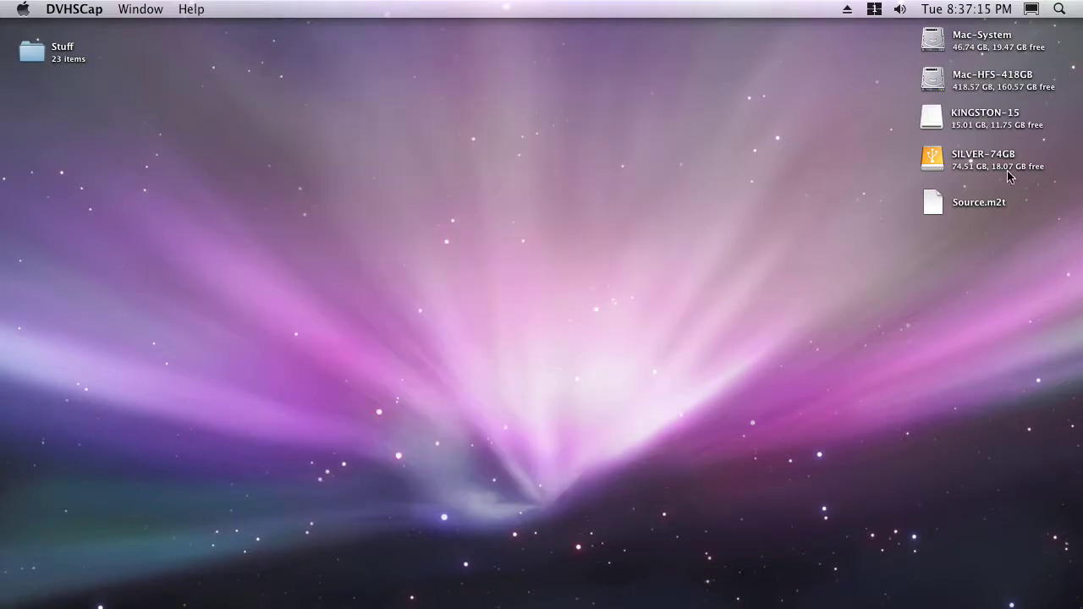
{"action": "mouse_move", "coordinate": [933, 209]}
{"action": "left_mouse_down"}
{"action": "mouse_move", "coordinate": [521, 172]}
{"action": "mouse_move", "coordinate": [729, 106]}
{"action": "mouse_move", "coordinate": [812, 168]}
{"action": "mouse_move", "coordinate": [787, 146]}
{"action": "mouse_move", "coordinate": [751, 147]}
{"action": "mouse_move", "coordinate": [927, 213]}
{"action": "mouse_move", "coordinate": [929, 201]}
{"action": "left_mouse_up"}
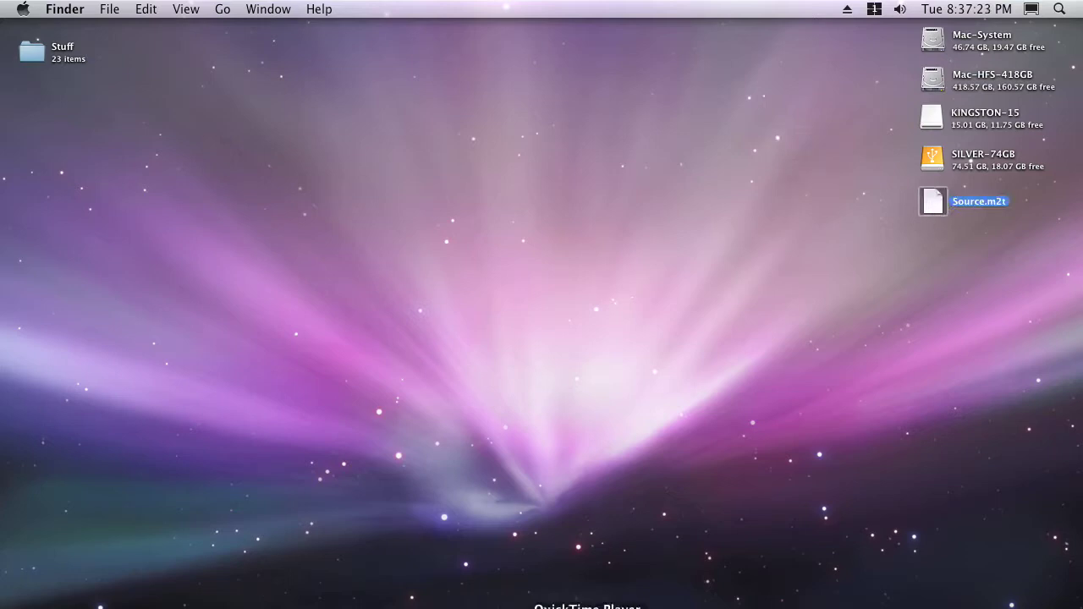
- Launch MPEG Streamclip and load Source.m2t into it
{"action": "left_click", "coordinate": [532, 606]}
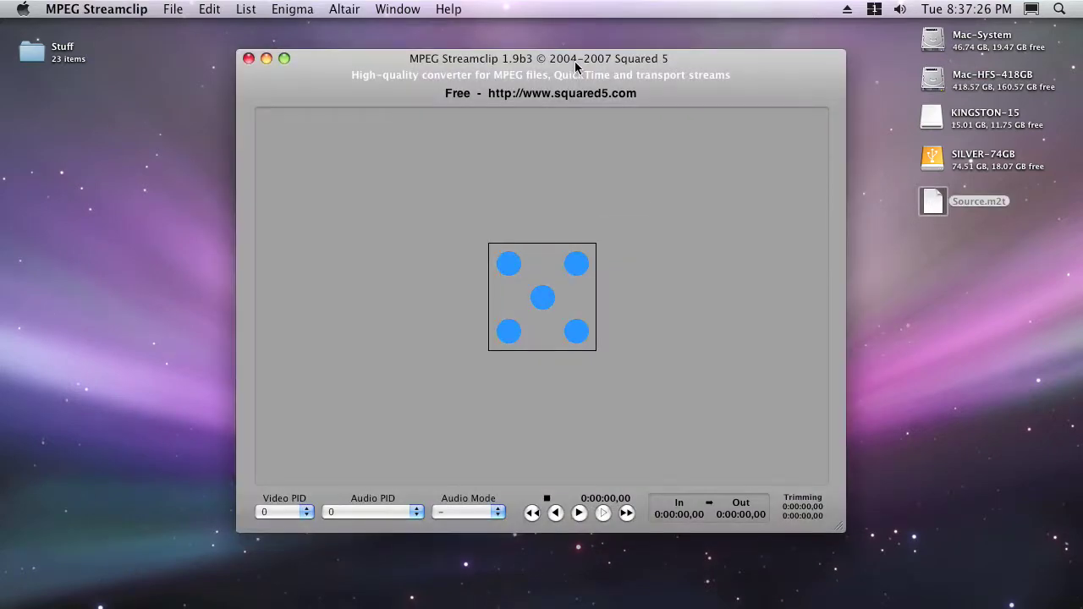
{"action": "left_click_drag", "start_coordinate": [574, 61], "coordinate": [562, 48]}
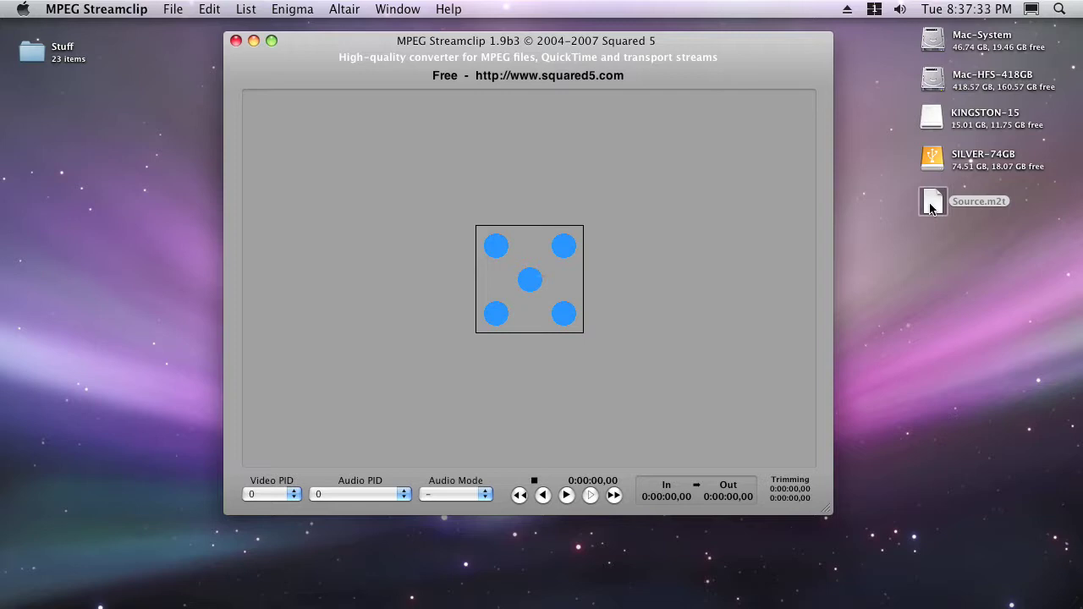
{"action": "left_click_drag", "start_coordinate": [930, 205], "coordinate": [674, 198]}
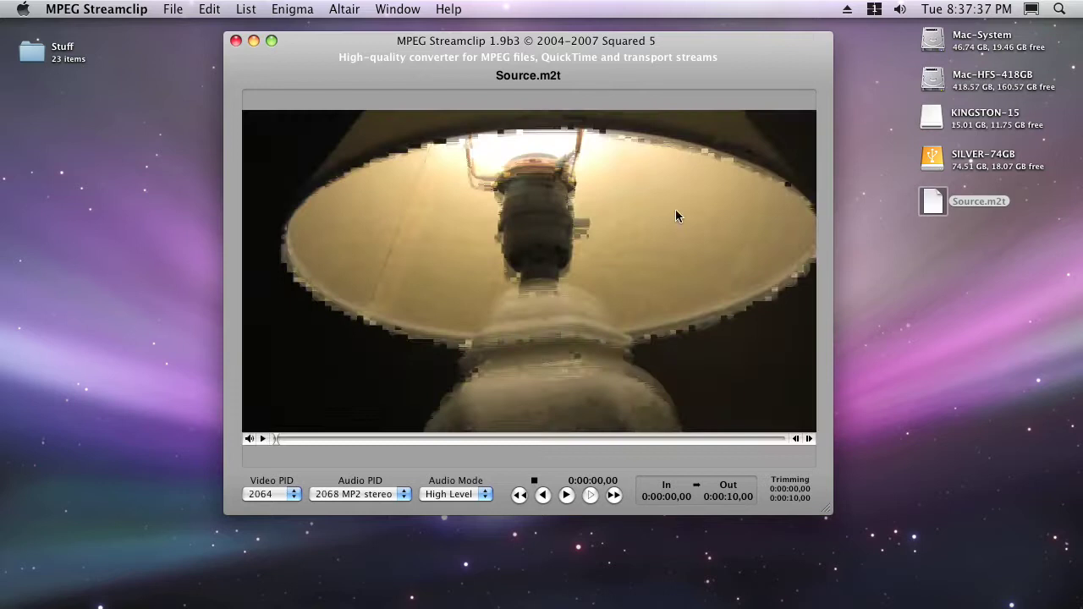
{"action": "left_click_drag", "start_coordinate": [590, 42], "coordinate": [575, 40]}
- Mark In near 0:00:00,15 and Out near 0:00:09,00, then trim to that range
{"action": "left_click", "coordinate": [320, 437]}
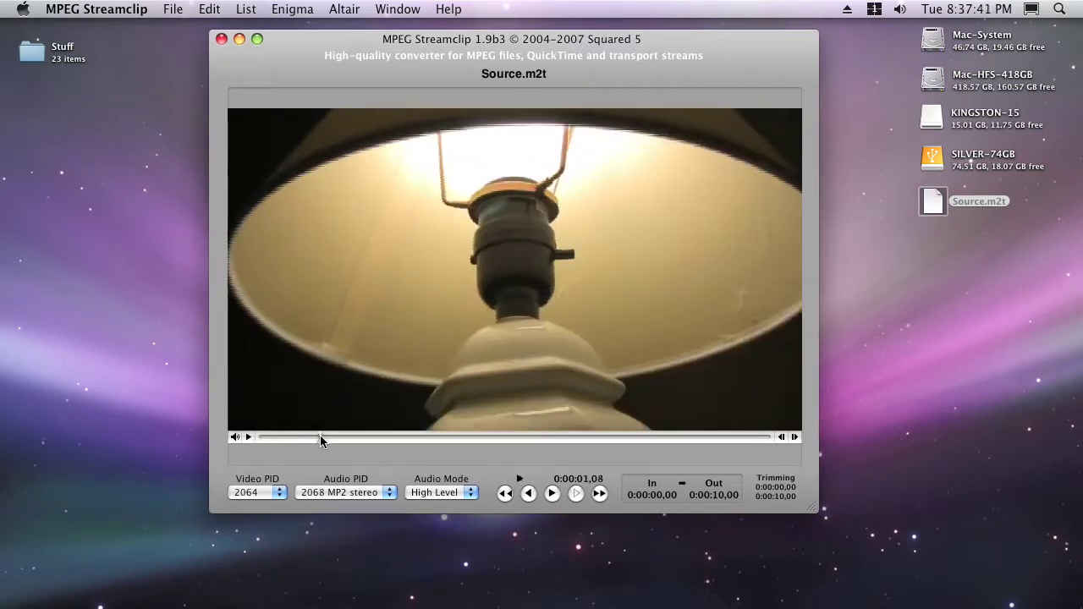
{"action": "key", "text": "space"}
{"action": "left_click_drag", "start_coordinate": [316, 34], "coordinate": [301, 36]}
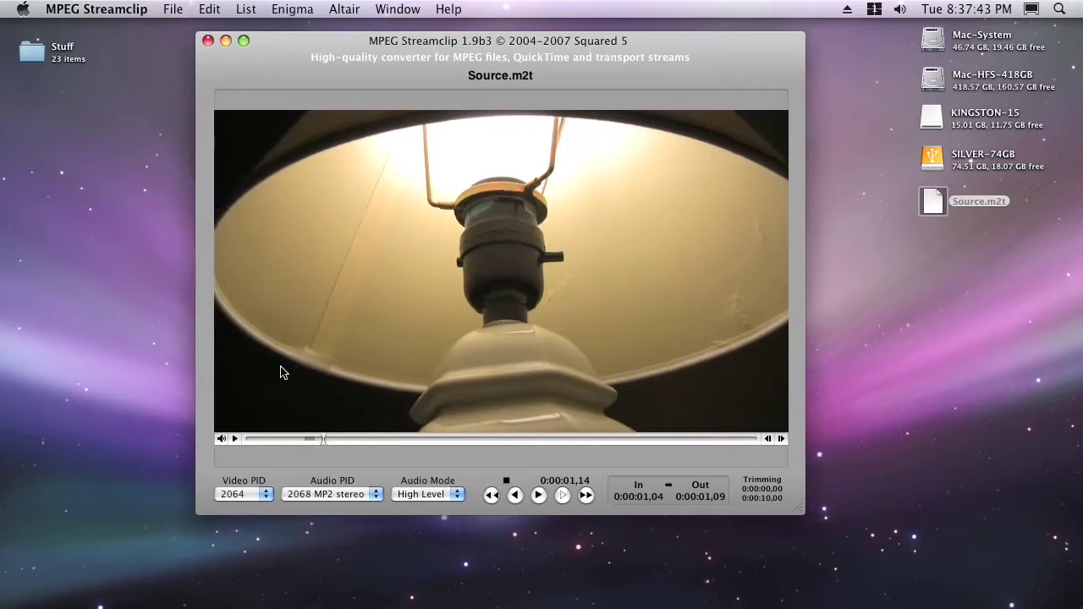
{"action": "mouse_move", "coordinate": [278, 437]}
{"action": "left_mouse_down"}
{"action": "mouse_move", "coordinate": [242, 445]}
{"action": "mouse_move", "coordinate": [296, 437]}
{"action": "mouse_move", "coordinate": [231, 447]}
{"action": "mouse_move", "coordinate": [274, 441]}
{"action": "left_mouse_up"}
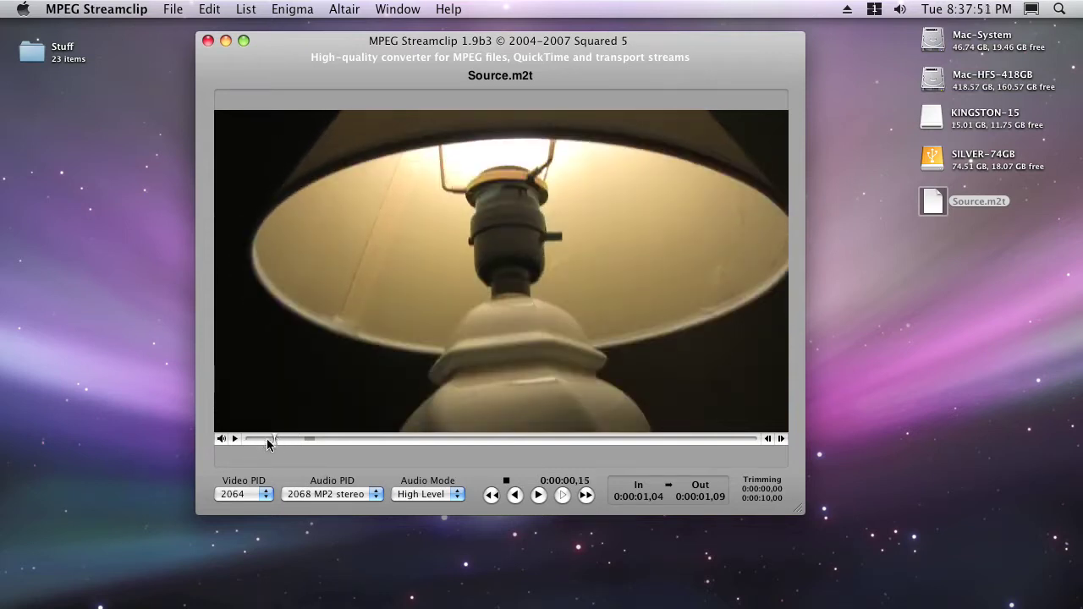
{"action": "key", "text": "super+i"}
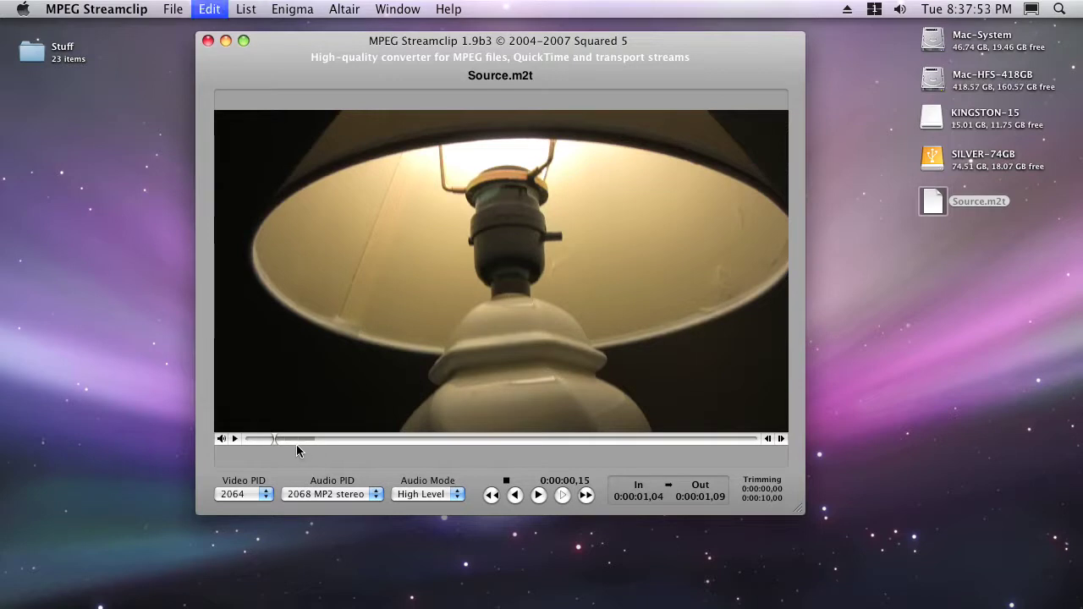
{"action": "left_click_drag", "start_coordinate": [375, 440], "coordinate": [706, 441]}
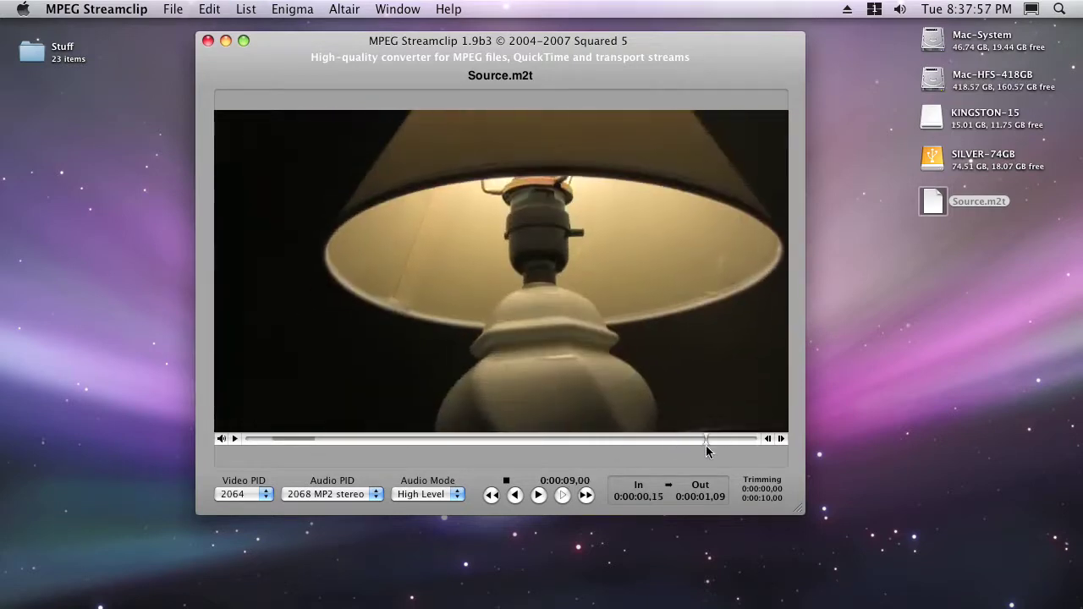
{"action": "key", "text": "super+o"}
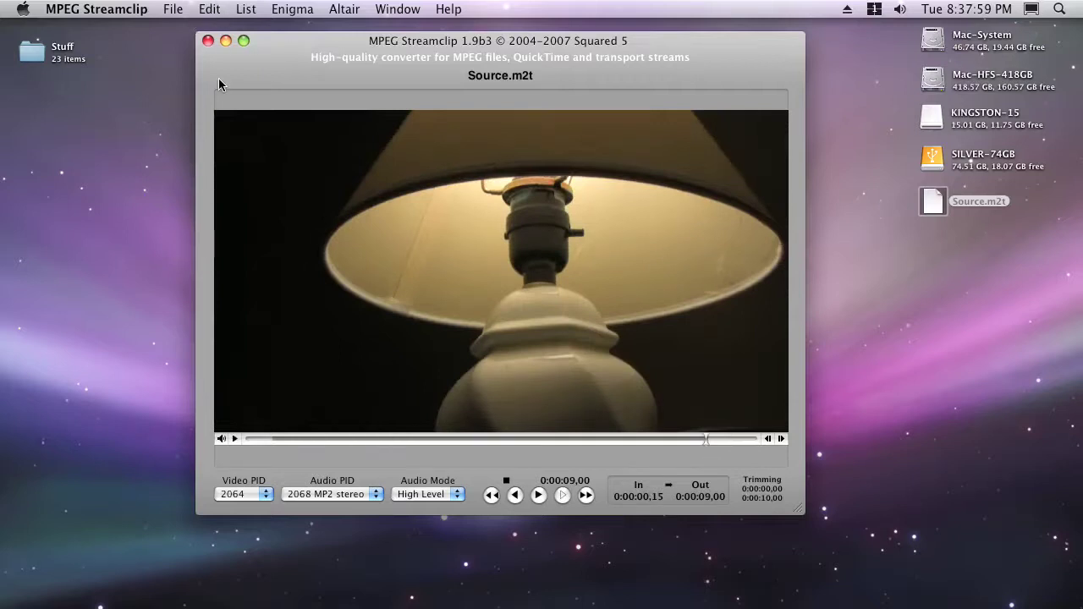
{"action": "key", "text": "super+t"}
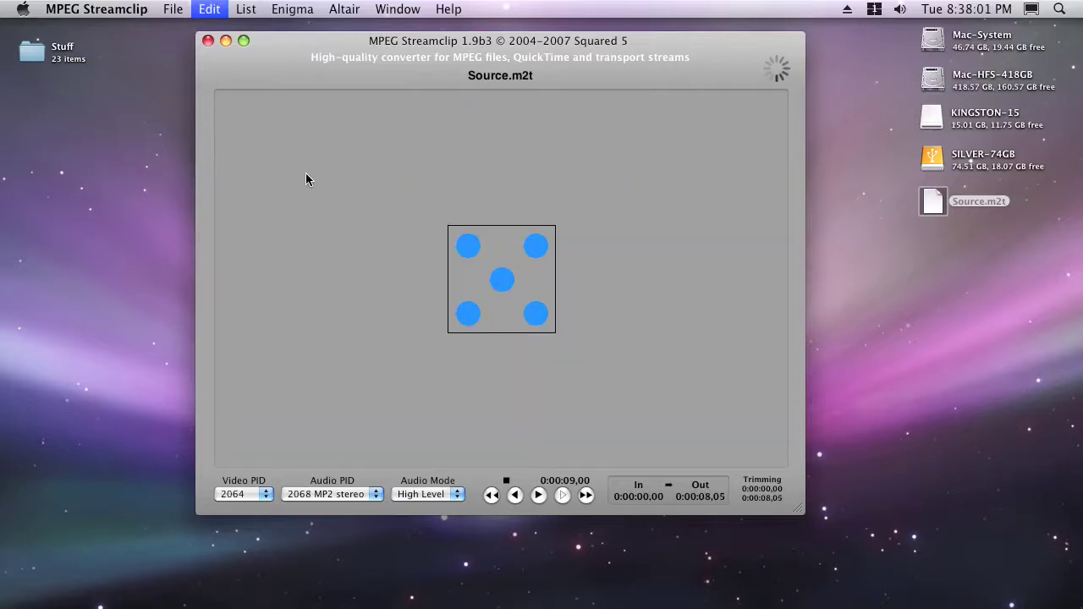
- Step frame by frame near the start of the trimmed clip to check it
{"action": "left_click", "coordinate": [247, 440]}
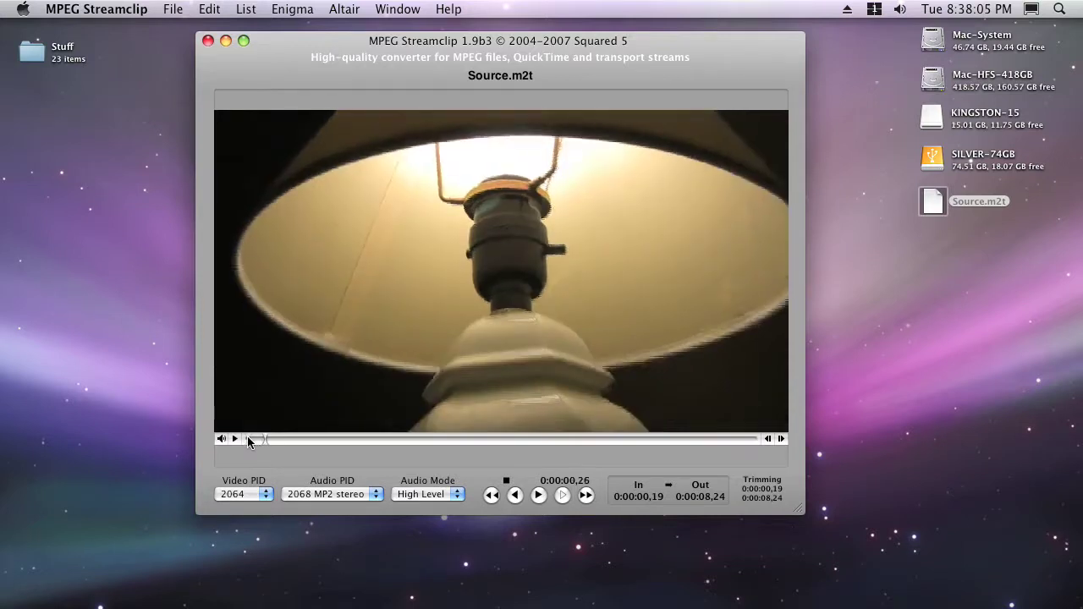
{"action": "key", "text": "Right"}
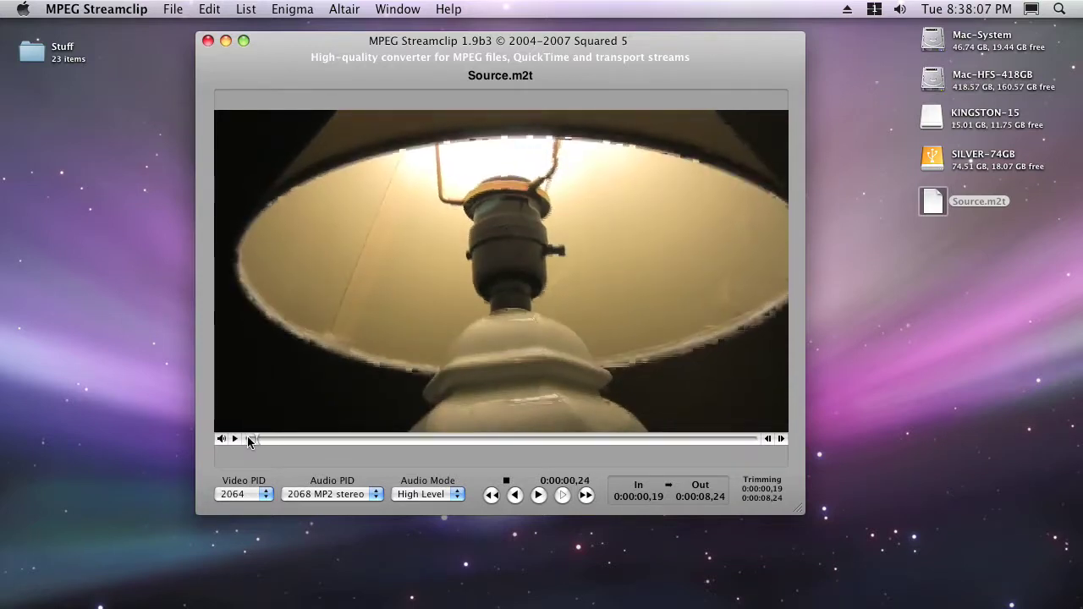
{"action": "key", "text": "Right"}
{"action": "key", "text": "Right"}
{"action": "key", "text": "Right"}
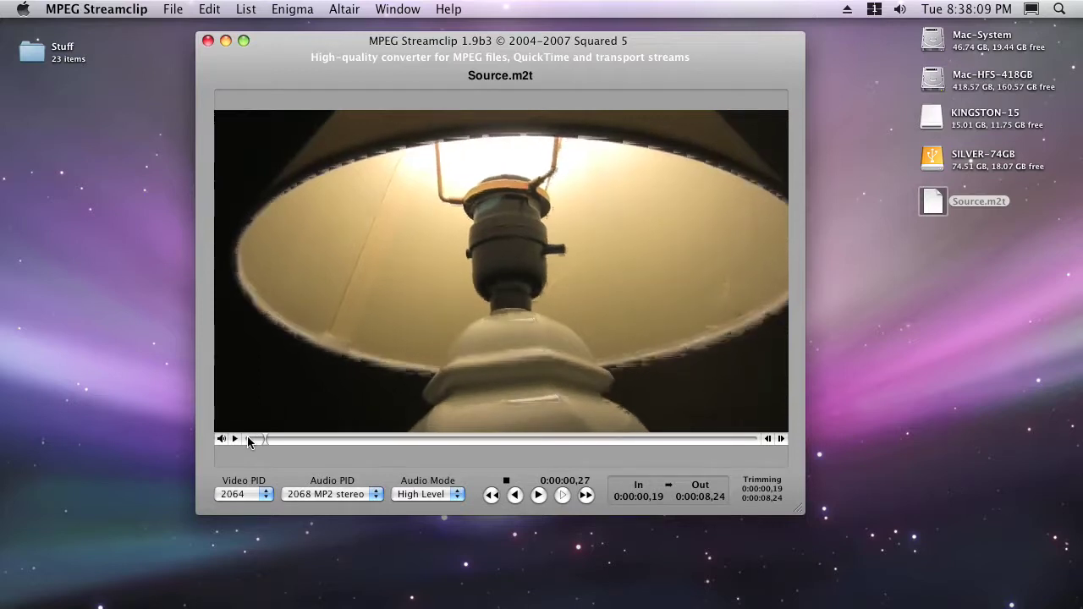
{"action": "key", "text": "Left"}
{"action": "key", "text": "Left"}
- Convert the trimmed clip to MPEG as Source-MPEG.mpeg, then close MPEG Streamclip
{"action": "left_click", "coordinate": [173, 10]}
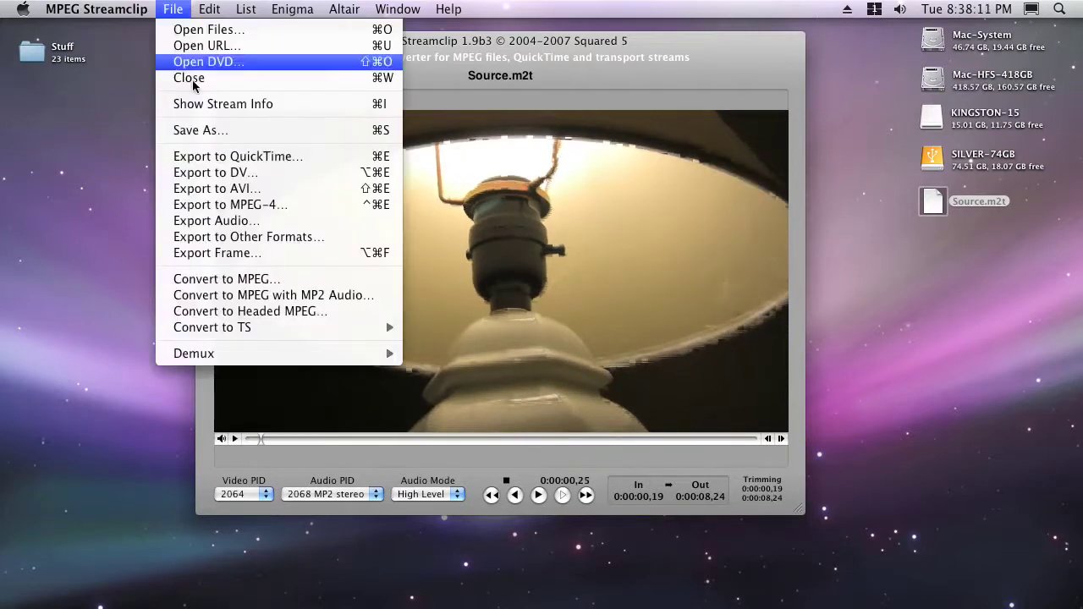
{"action": "left_click", "coordinate": [199, 131]}
{"action": "left_click", "coordinate": [620, 253]}
{"action": "left_click", "coordinate": [172, 8]}
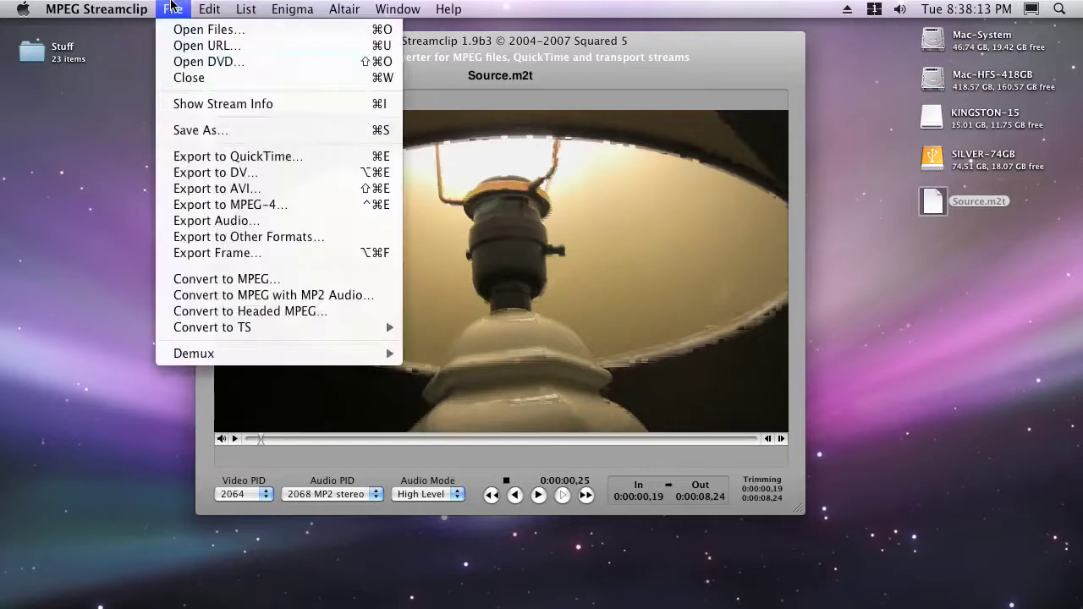
{"action": "left_click", "coordinate": [245, 279]}
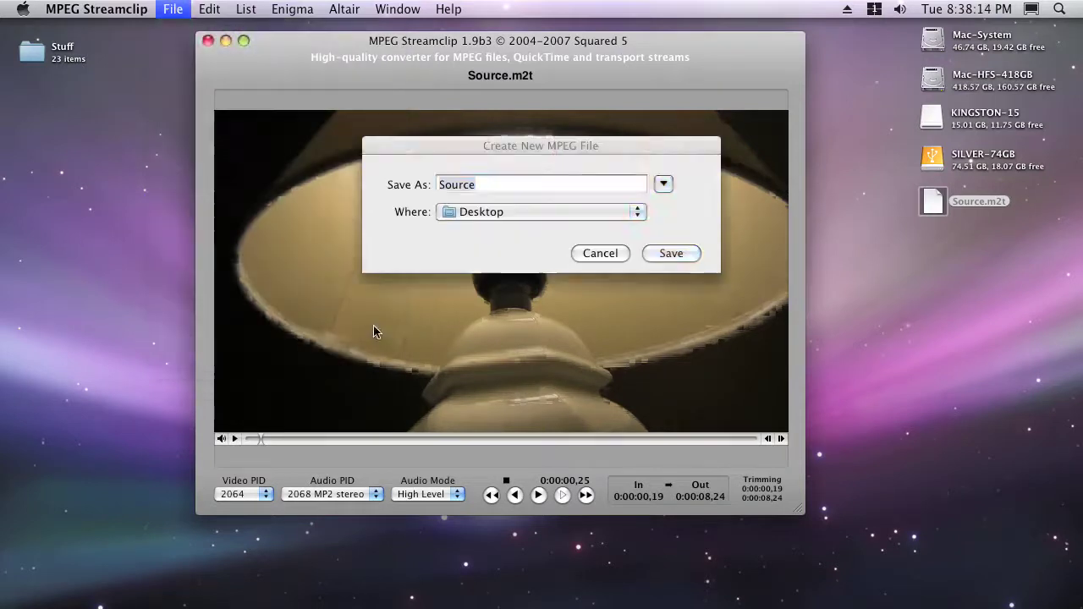
{"action": "left_click", "coordinate": [490, 185]}
{"action": "type", "text": "-MPEG"}
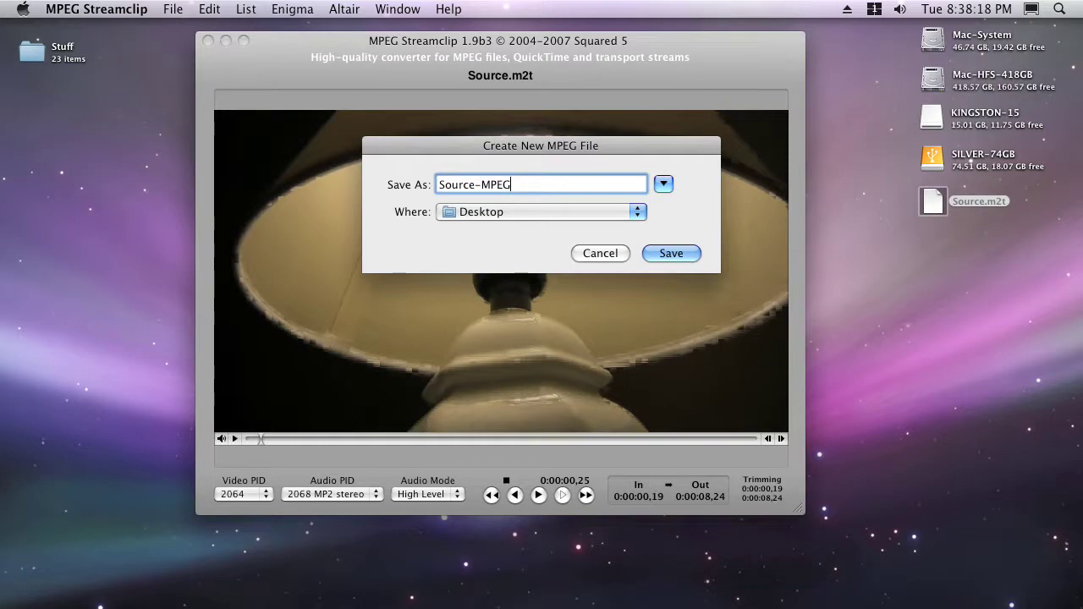
{"action": "key", "text": "Return"}
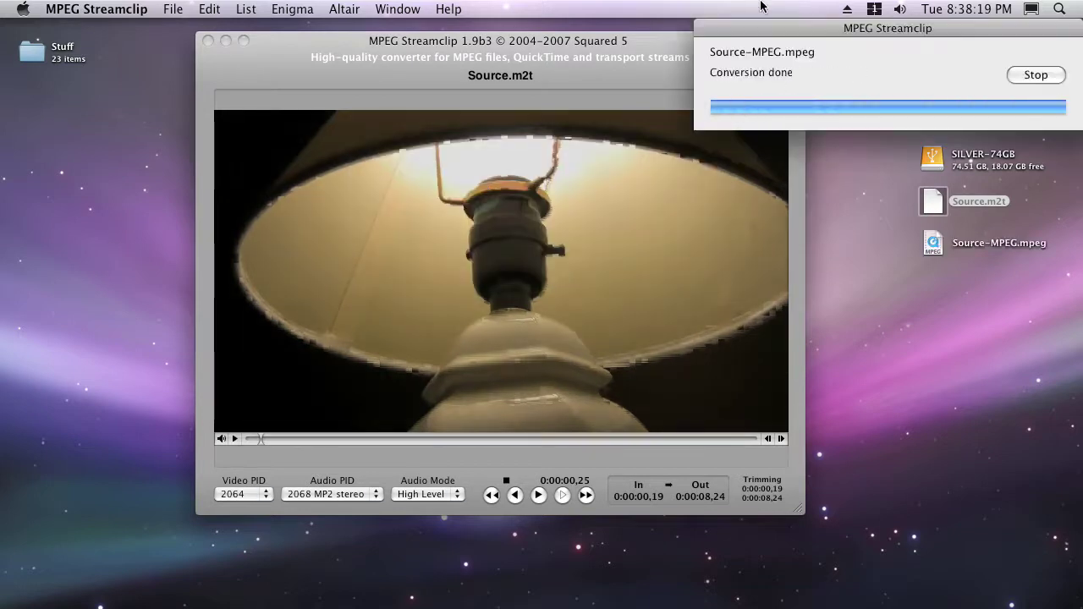
{"action": "left_click", "coordinate": [208, 41]}
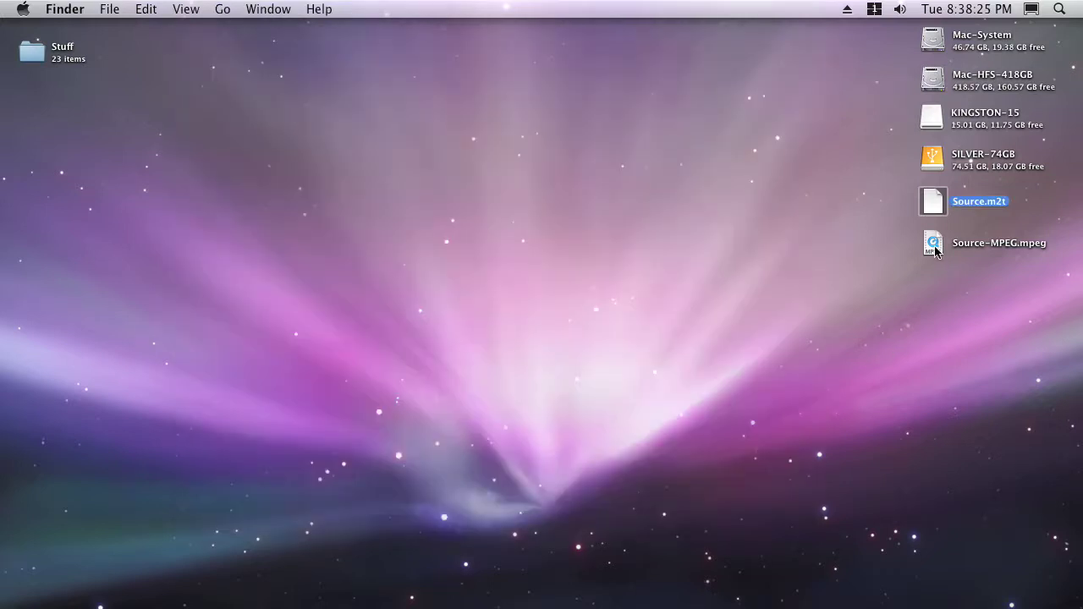
- Set Source-MPEG.mpeg from the Desktop as the empty job's source file
{"action": "left_click_drag", "start_coordinate": [935, 250], "coordinate": [905, 251]}
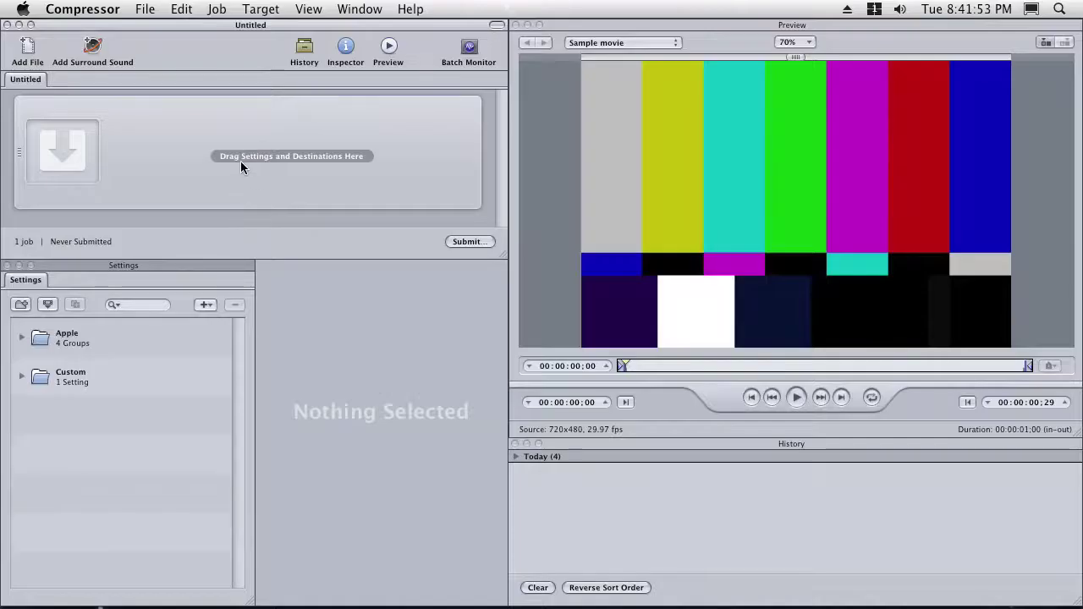
{"action": "right_click", "coordinate": [50, 151]}
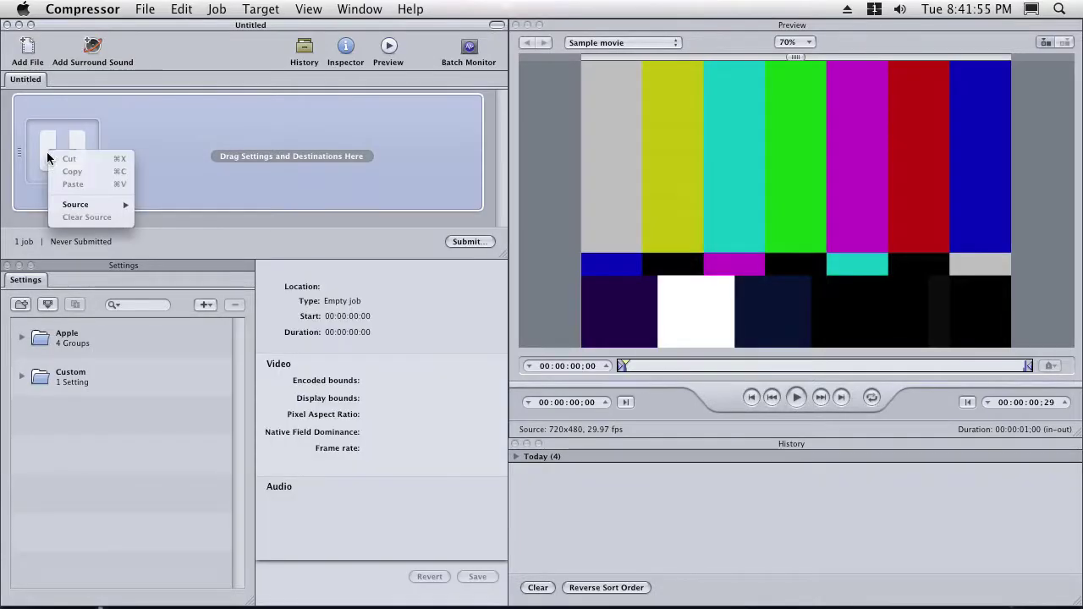
{"action": "mouse_move", "coordinate": [81, 203]}
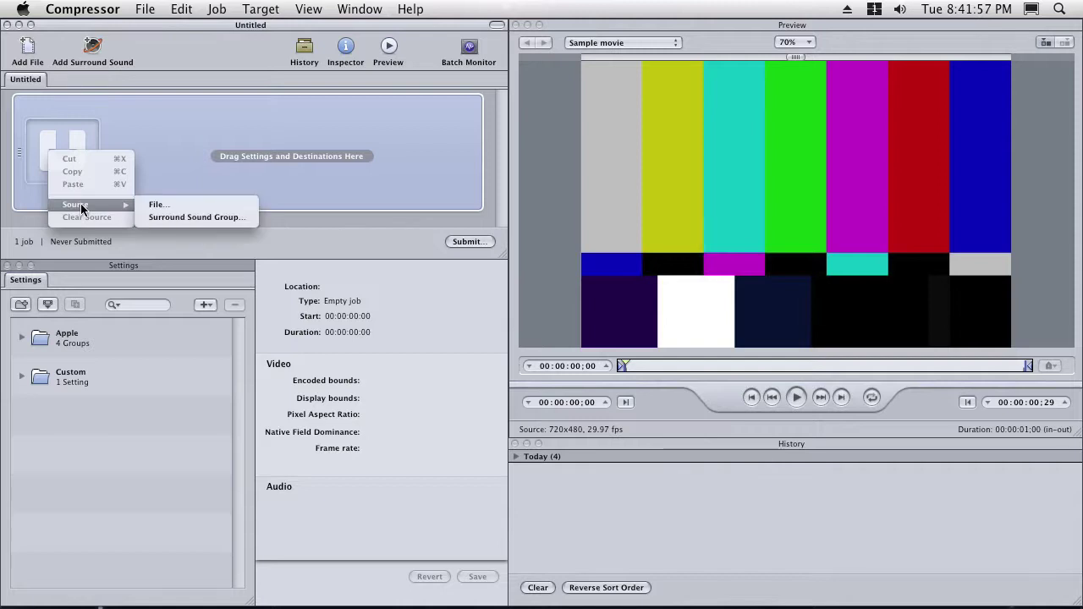
{"action": "left_click", "coordinate": [158, 204]}
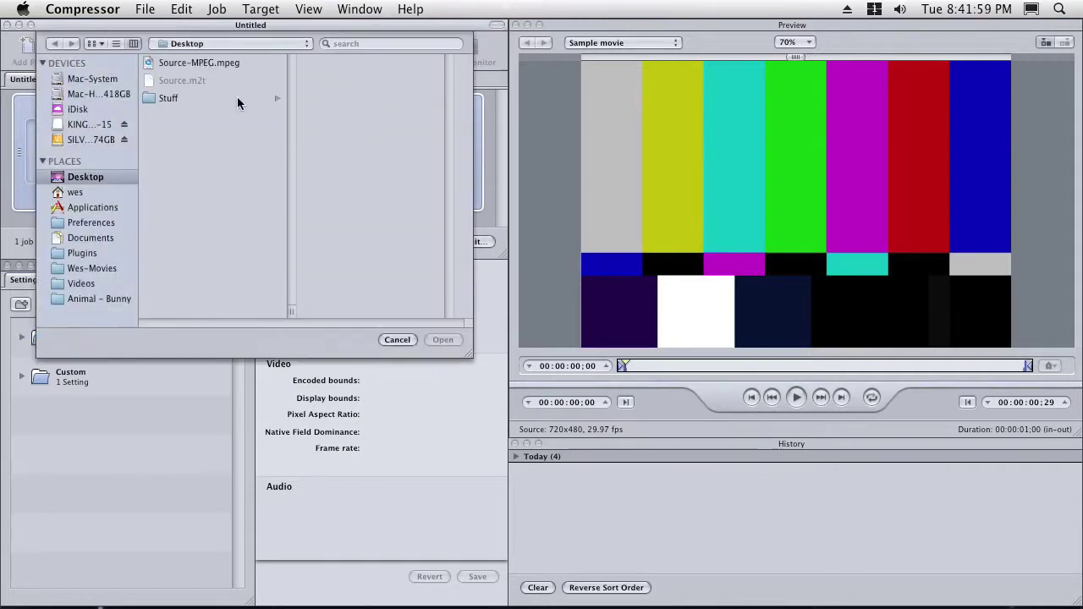
{"action": "left_click", "coordinate": [203, 64]}
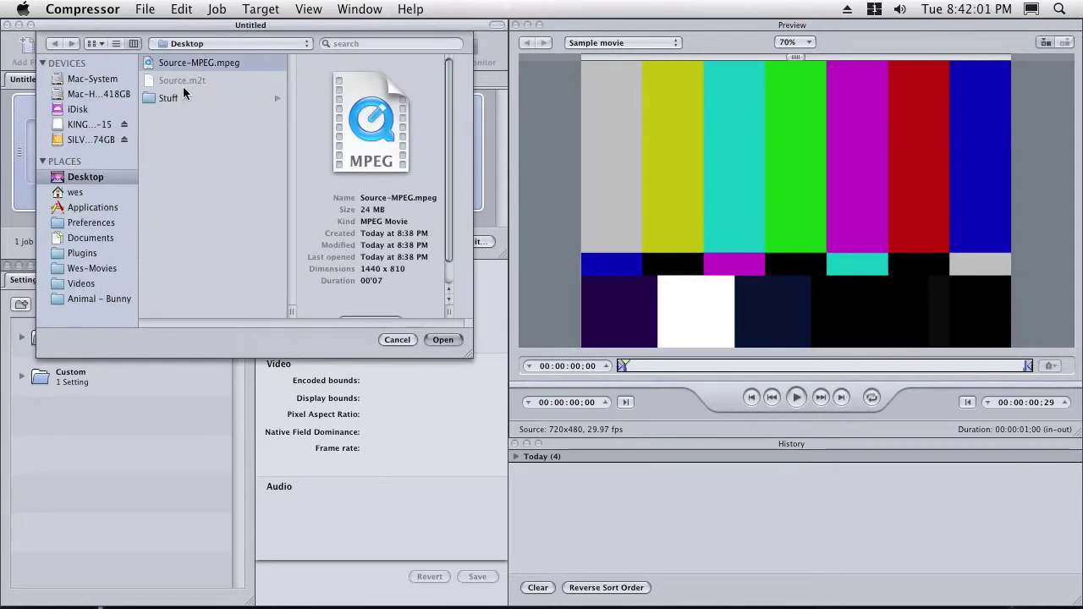
{"action": "left_click", "coordinate": [448, 340]}
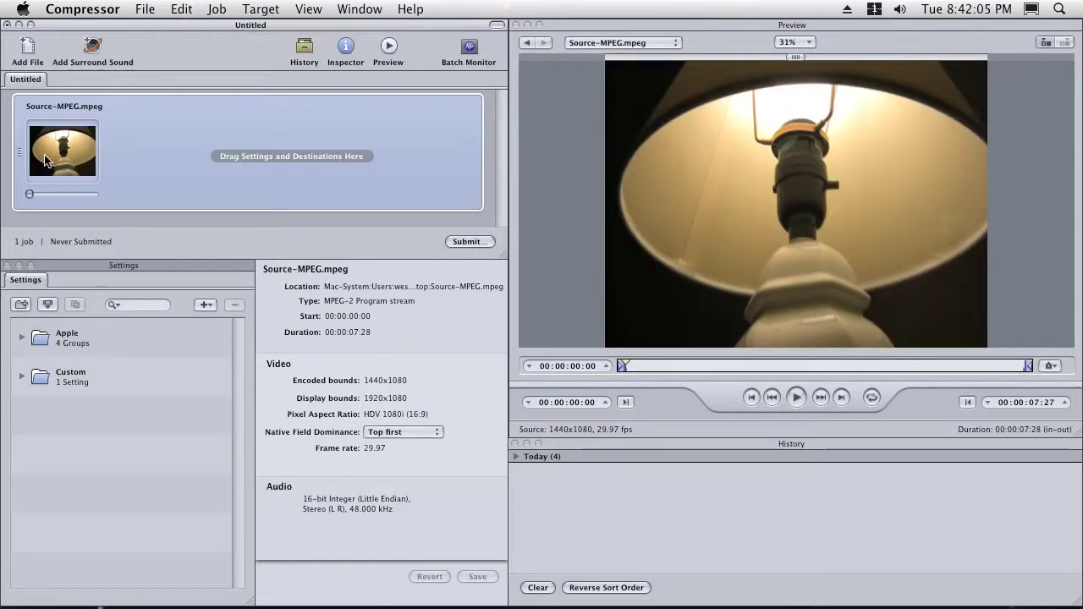
- Apply Apple Codecs' ProRes 422 Progressive (High Quality) setting to the job from Advanced Format Conversions
{"action": "mouse_move", "coordinate": [30, 194]}
{"action": "left_mouse_down"}
{"action": "mouse_move", "coordinate": [65, 194]}
{"action": "mouse_move", "coordinate": [47, 193]}
{"action": "left_mouse_up"}
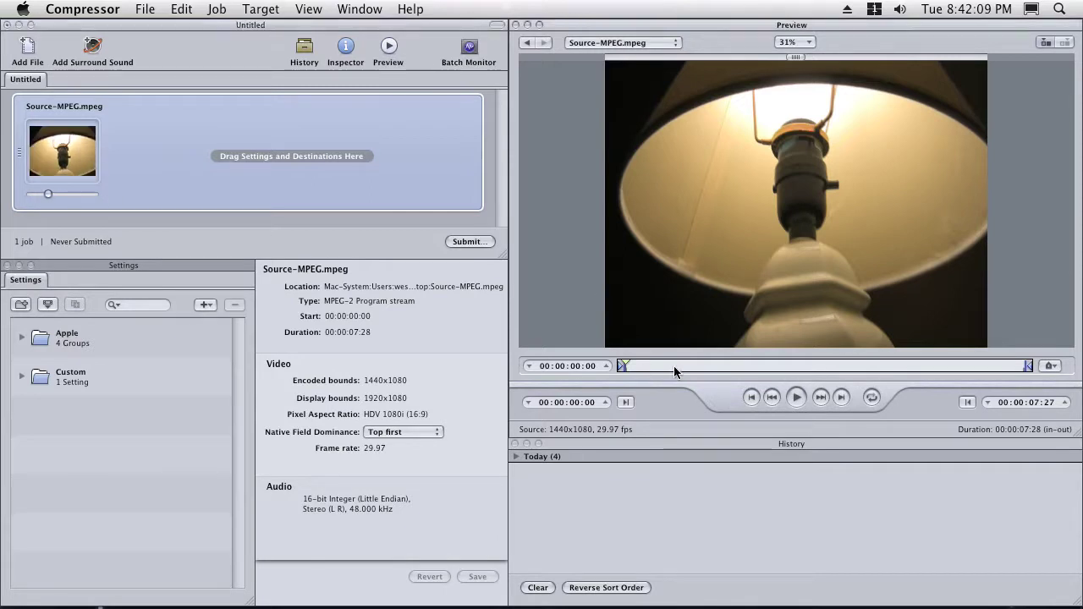
{"action": "left_click", "coordinate": [22, 338]}
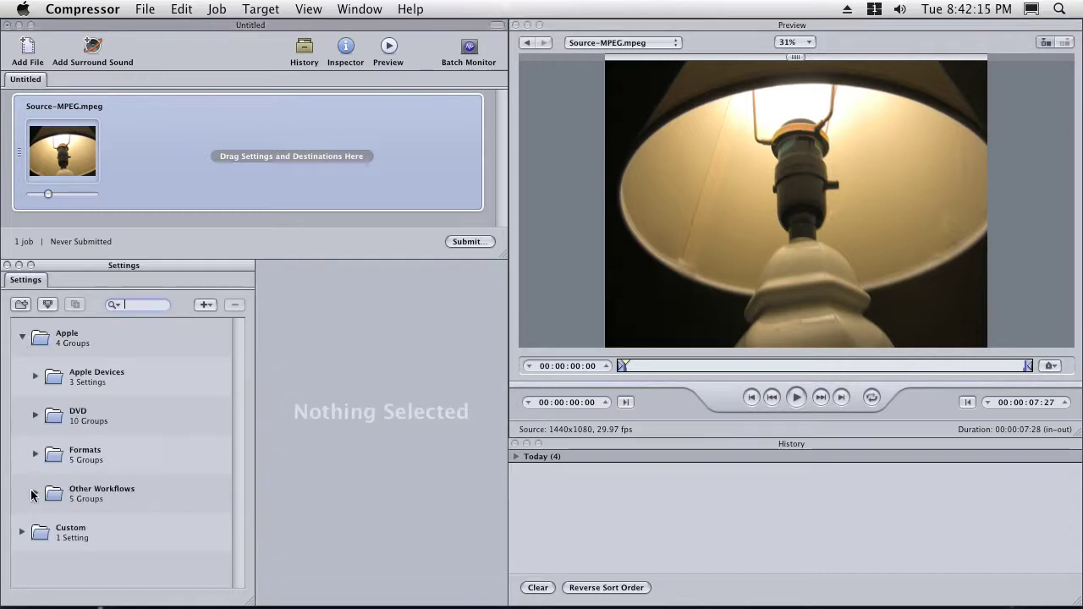
{"action": "left_click", "coordinate": [36, 491]}
{"action": "scroll", "coordinate": [235, 406], "scroll_direction": "down", "scroll_amount": 5}
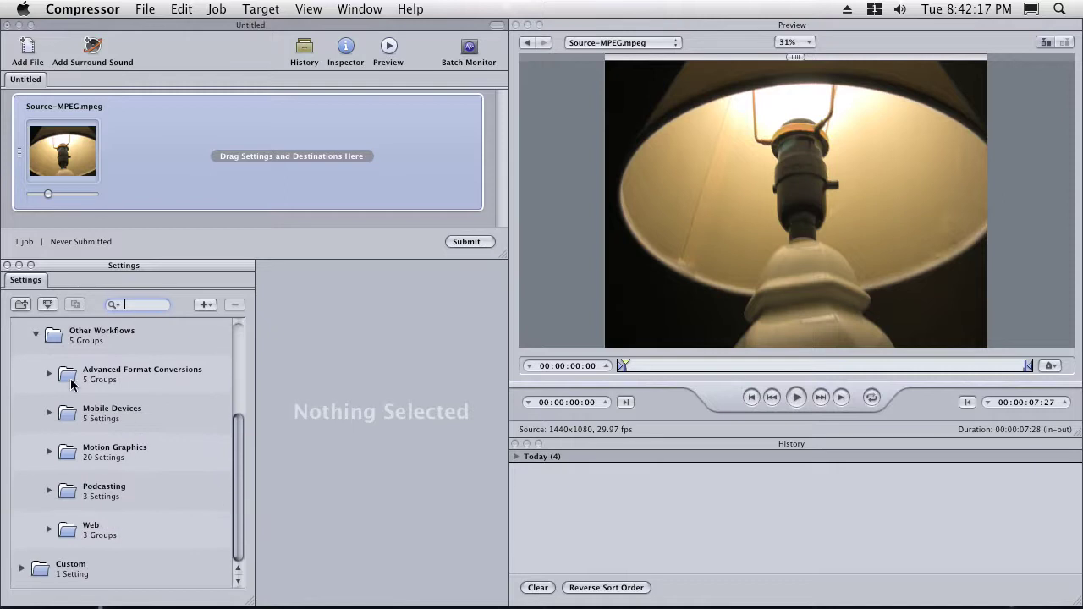
{"action": "left_click", "coordinate": [49, 373]}
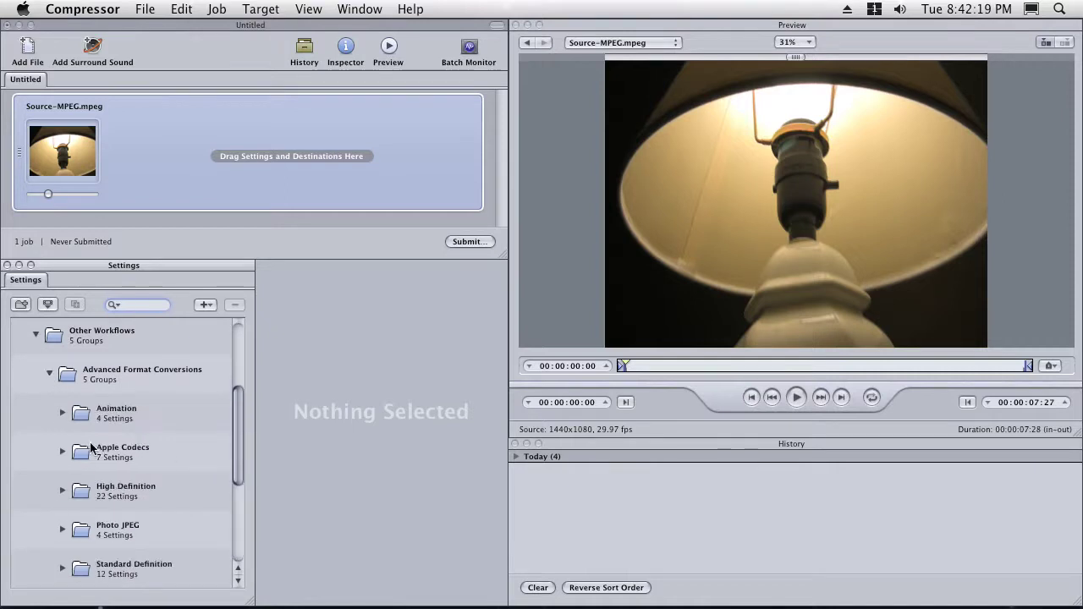
{"action": "left_click", "coordinate": [63, 450]}
{"action": "left_click_drag", "start_coordinate": [238, 419], "coordinate": [244, 472]}
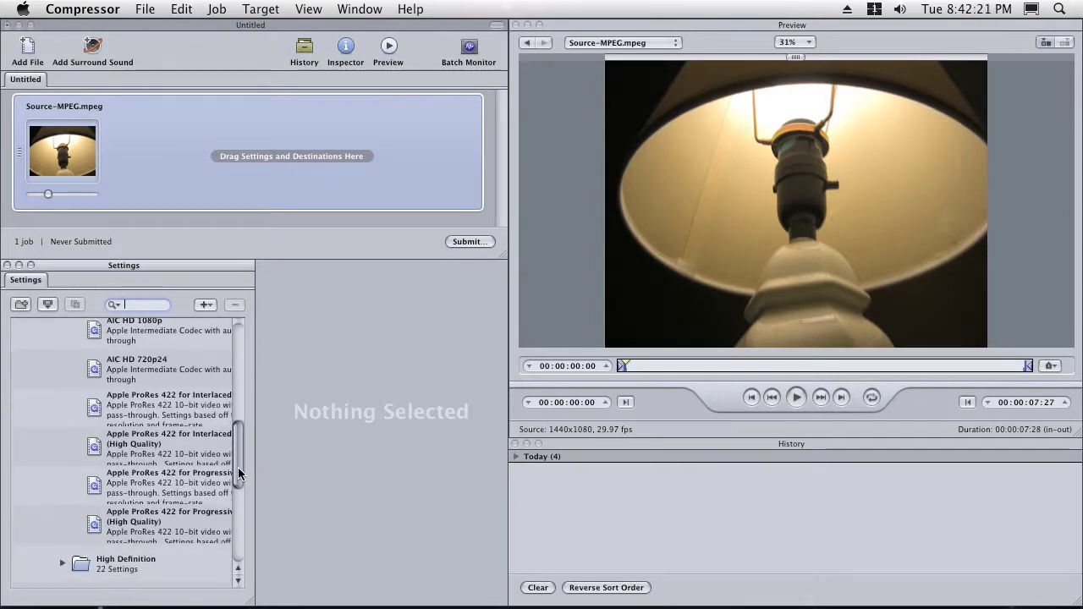
{"action": "left_click", "coordinate": [162, 521]}
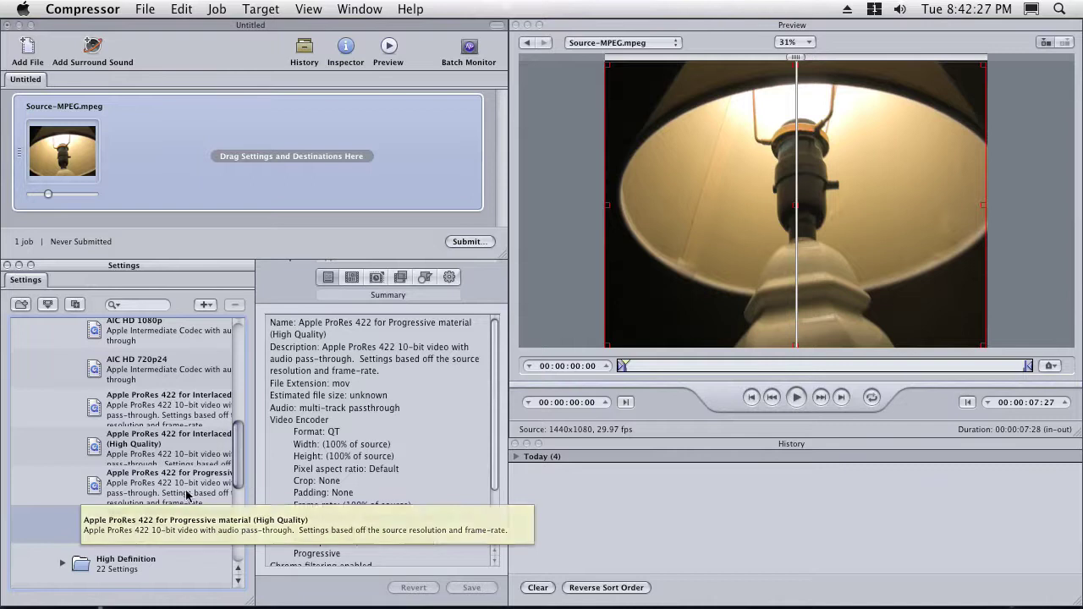
{"action": "left_click_drag", "start_coordinate": [180, 531], "coordinate": [186, 145]}
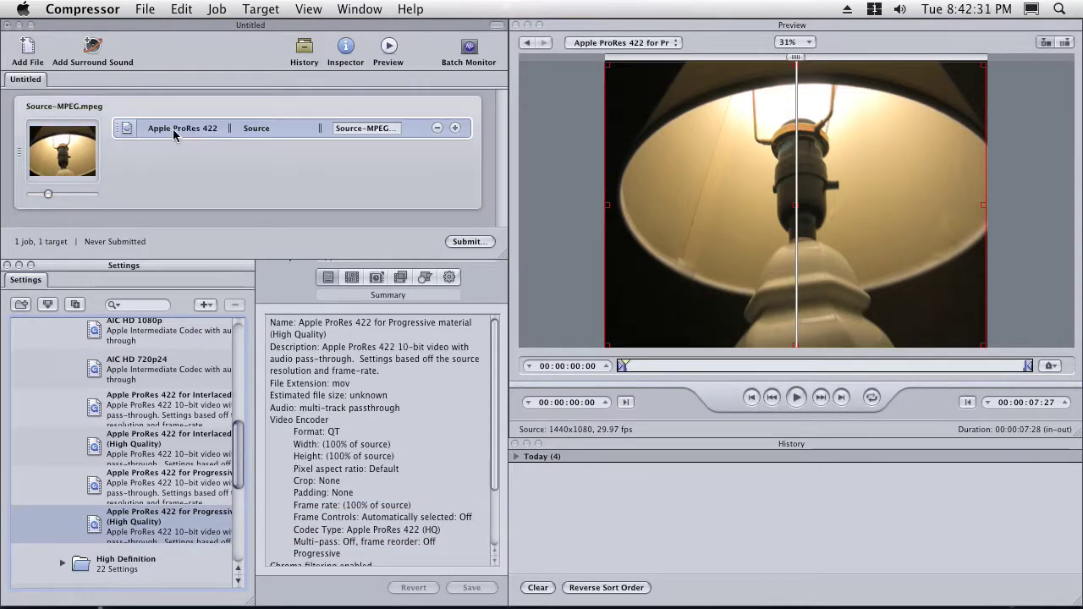
- Set the ProRes target's audio to Pass-through in the Encoder settings
{"action": "left_click", "coordinate": [172, 128]}
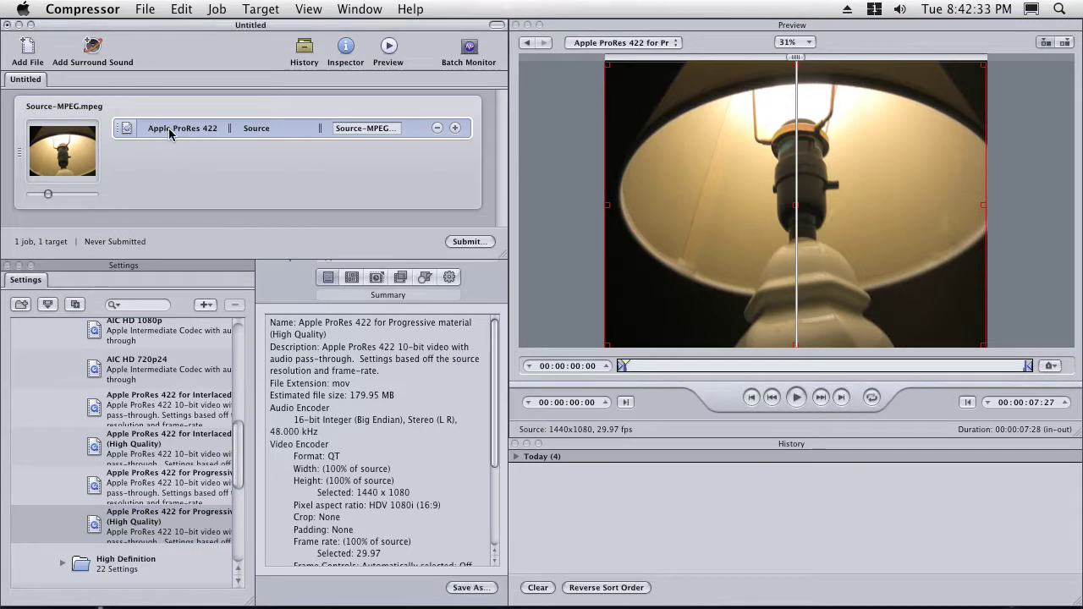
{"action": "left_click", "coordinate": [287, 284]}
{"action": "left_click", "coordinate": [352, 279]}
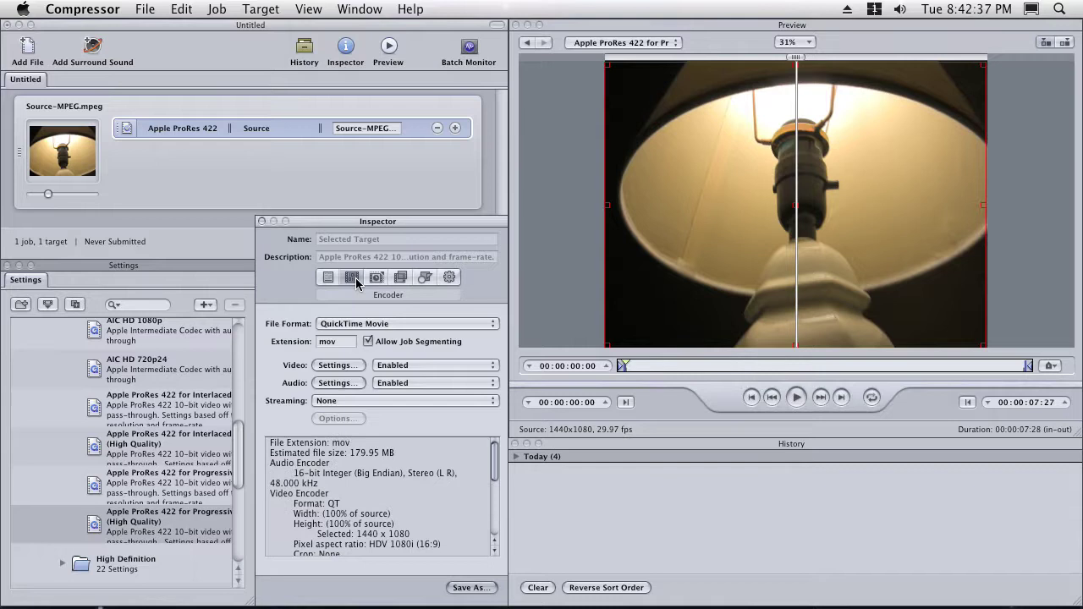
{"action": "left_click", "coordinate": [404, 386]}
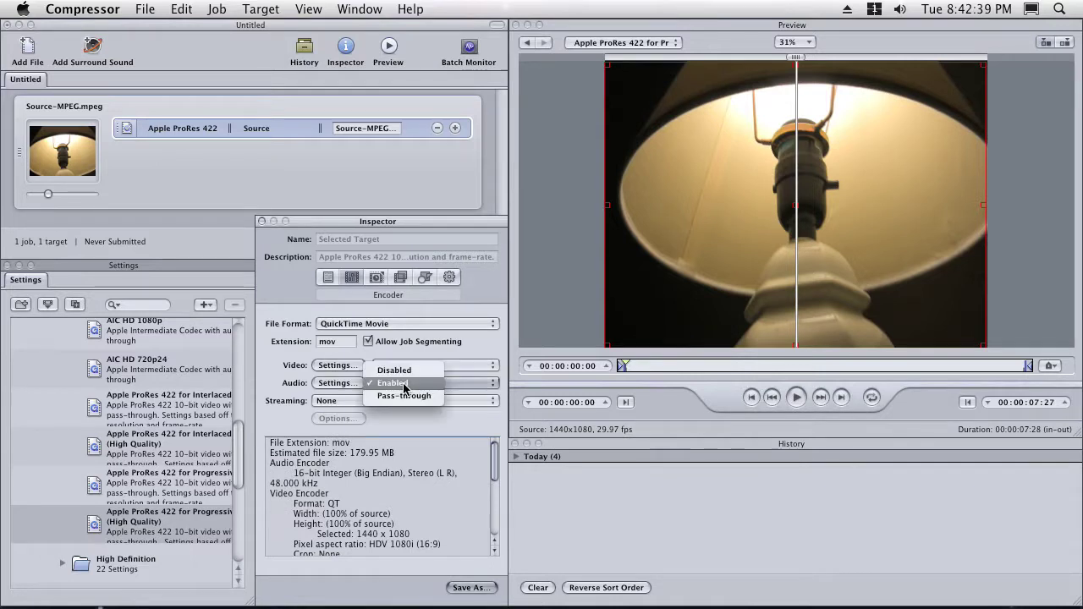
{"action": "left_click", "coordinate": [403, 397]}
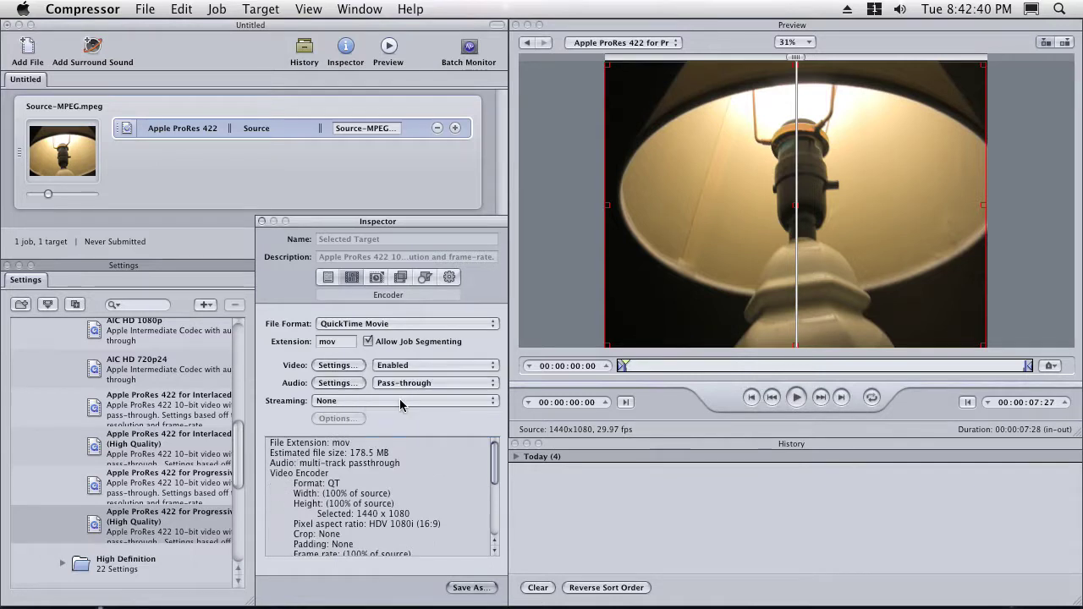
- Turn Frame Controls on with Reverse Telecine deinterlacing, giving 23.976 fps output
{"action": "left_click", "coordinate": [378, 285]}
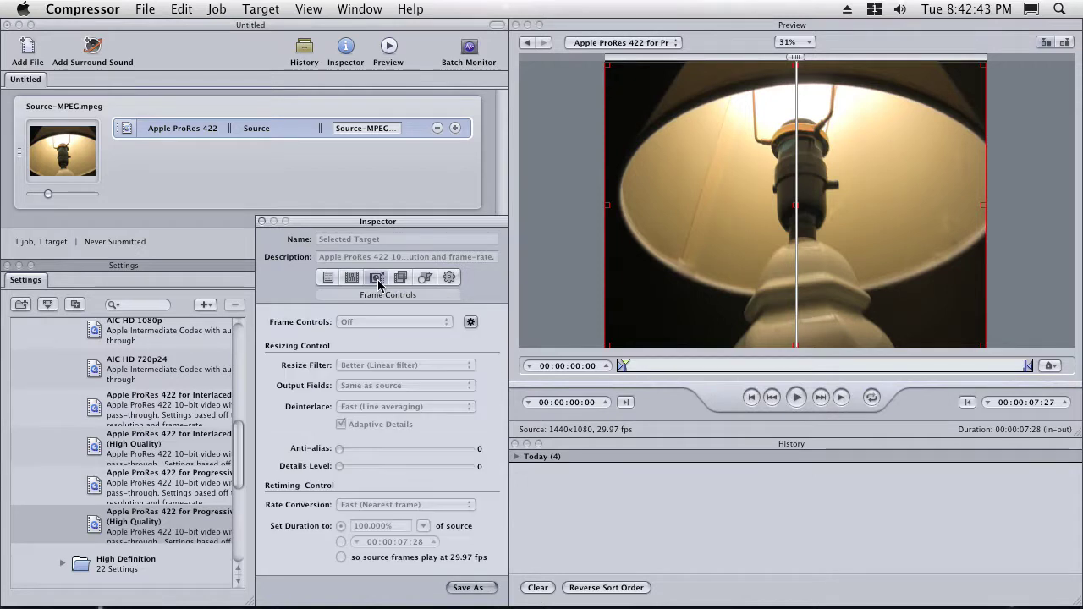
{"action": "left_click", "coordinate": [470, 322]}
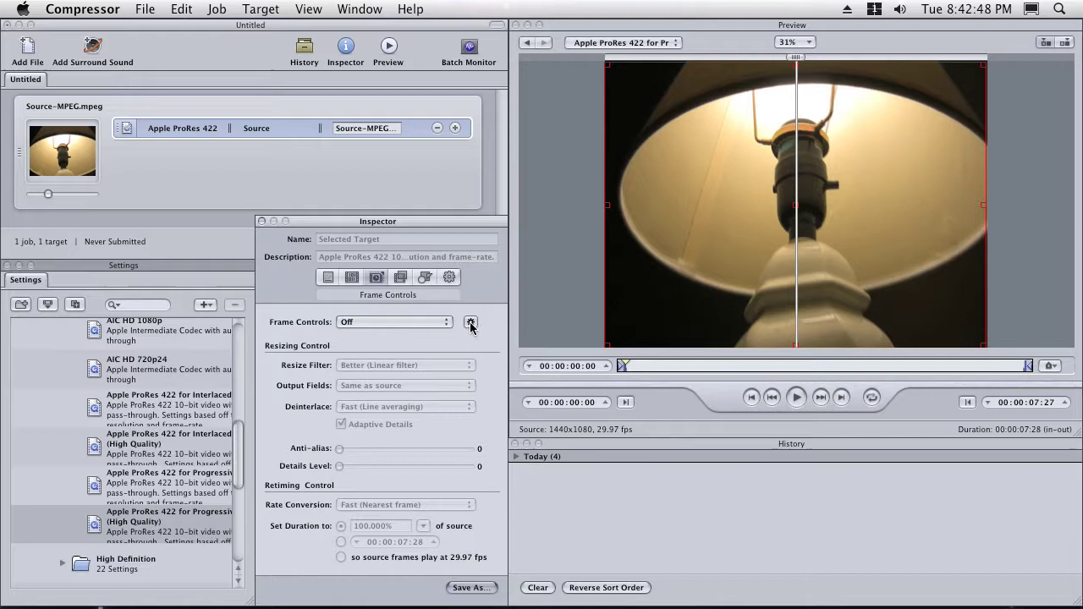
{"action": "left_click", "coordinate": [438, 325]}
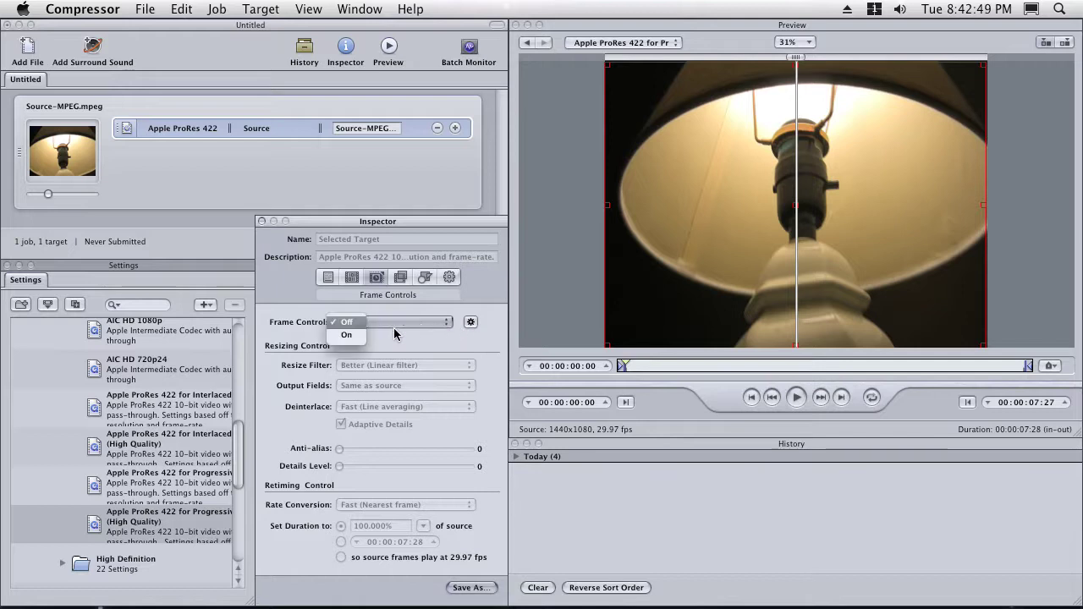
{"action": "left_click", "coordinate": [345, 341]}
{"action": "left_click", "coordinate": [373, 410]}
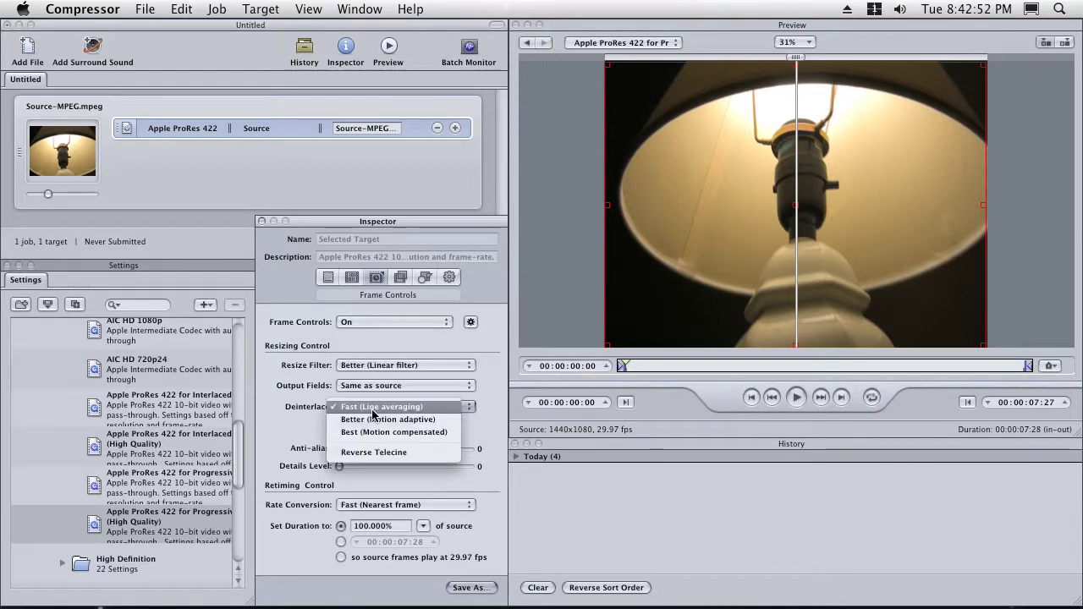
{"action": "left_click", "coordinate": [368, 453]}
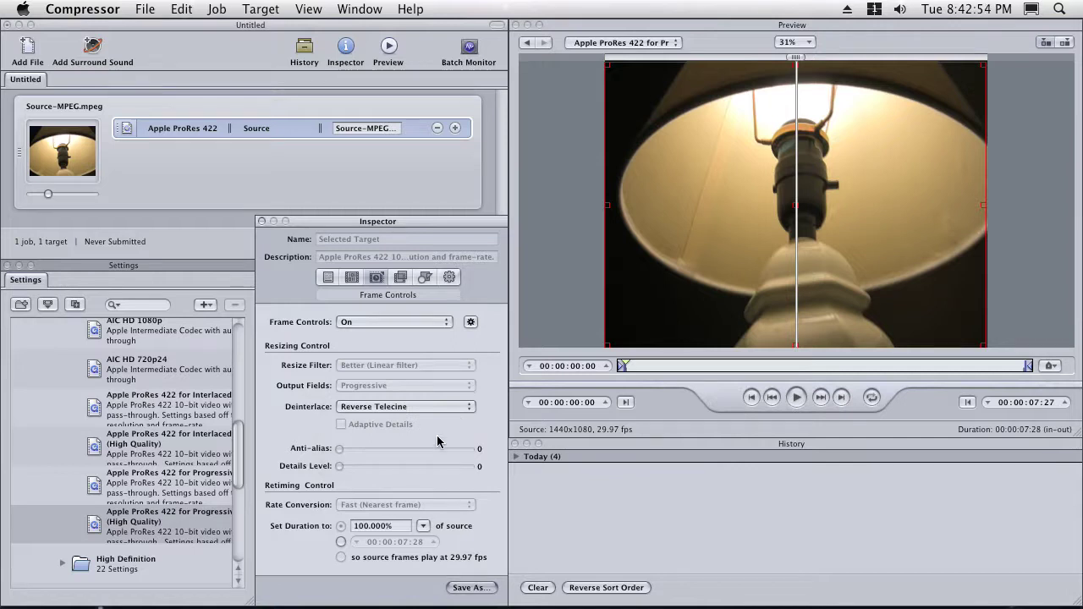
{"action": "left_click", "coordinate": [401, 277]}
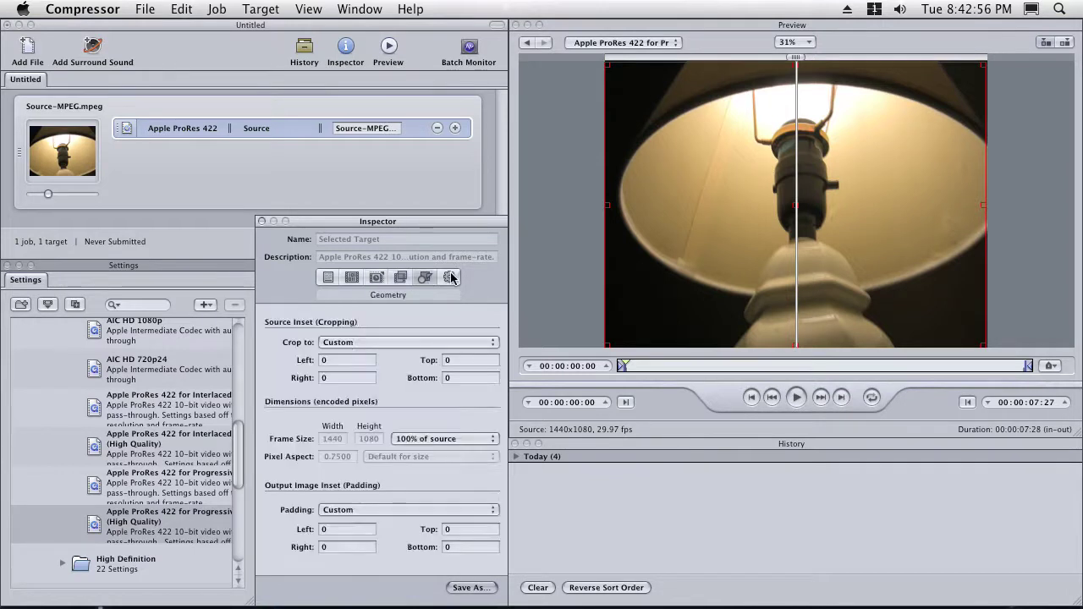
{"action": "left_click", "coordinate": [450, 278]}
{"action": "left_click", "coordinate": [328, 278]}
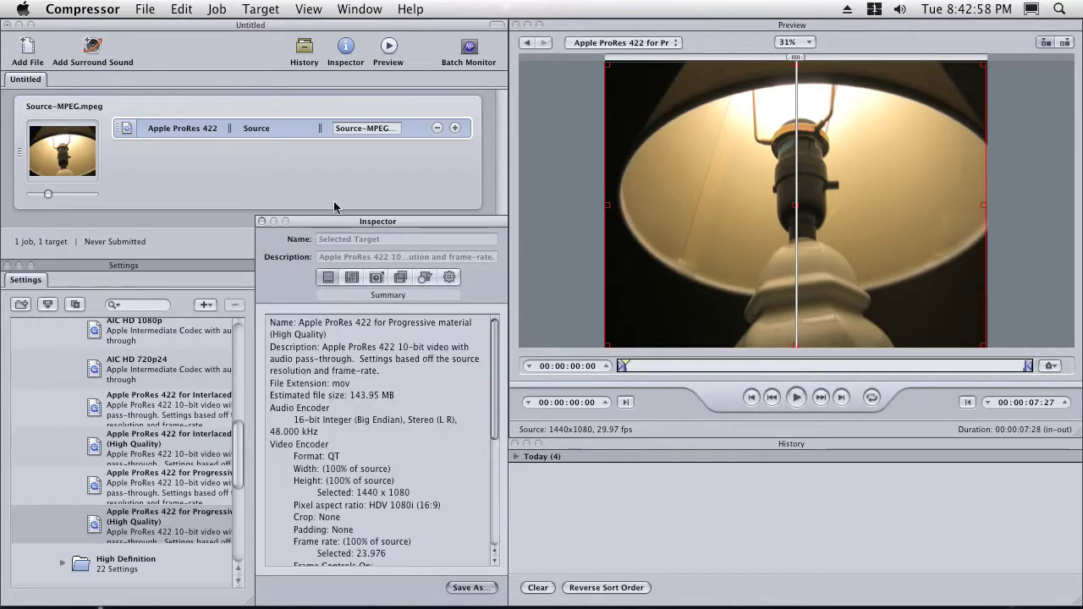
- Save the setting as custom preset '24p-from-60i HV20 MPEG' and locate it in the Custom folder
{"action": "left_click", "coordinate": [465, 587]}
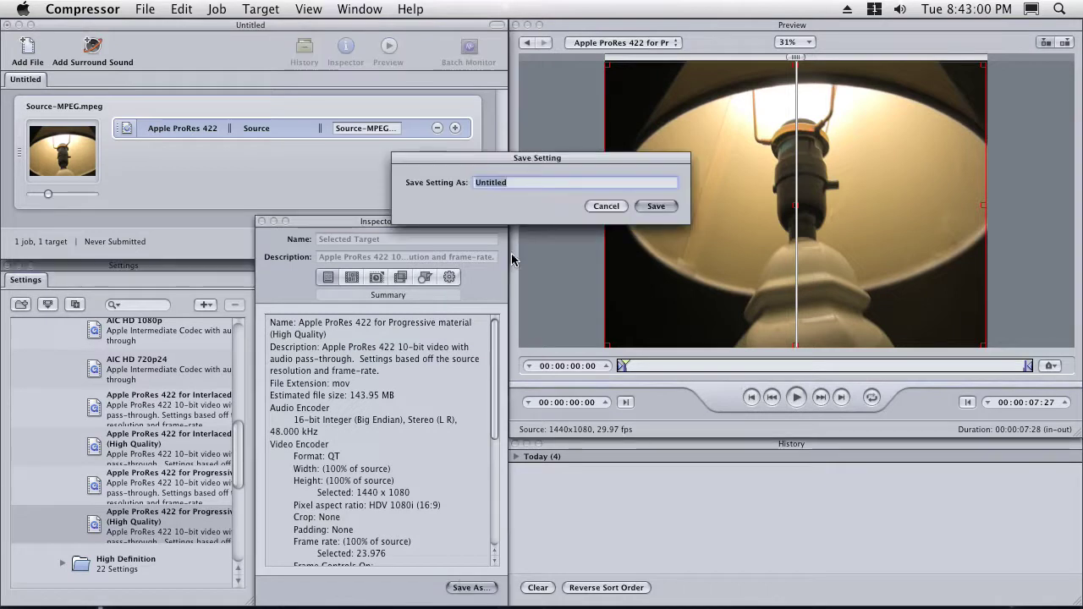
{"action": "type", "text": "24"}
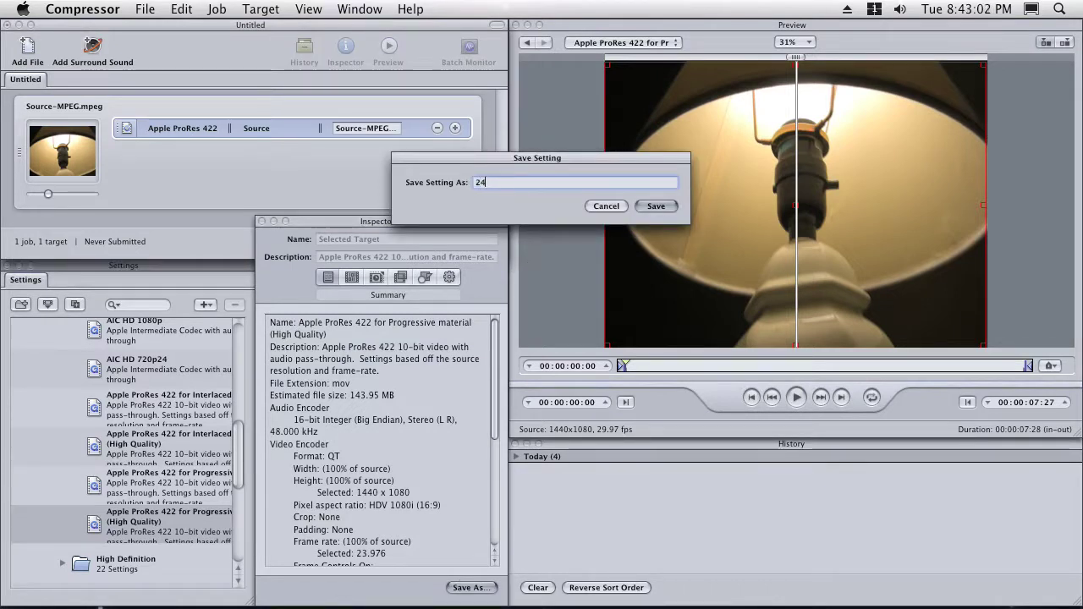
{"action": "type", "text": "p-fro"}
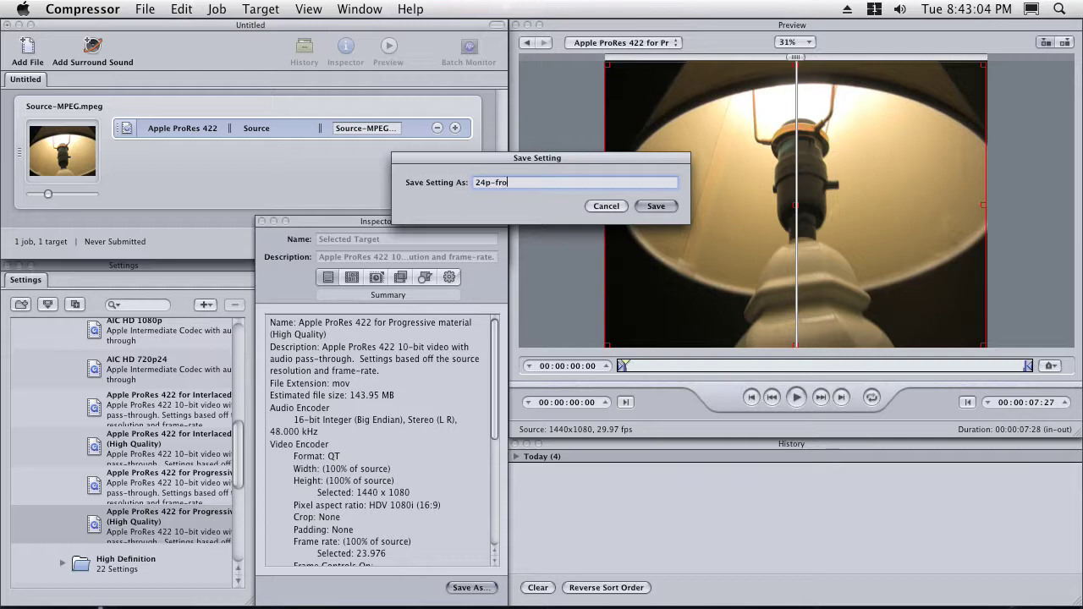
{"action": "type", "text": "m-60i HV20 M"}
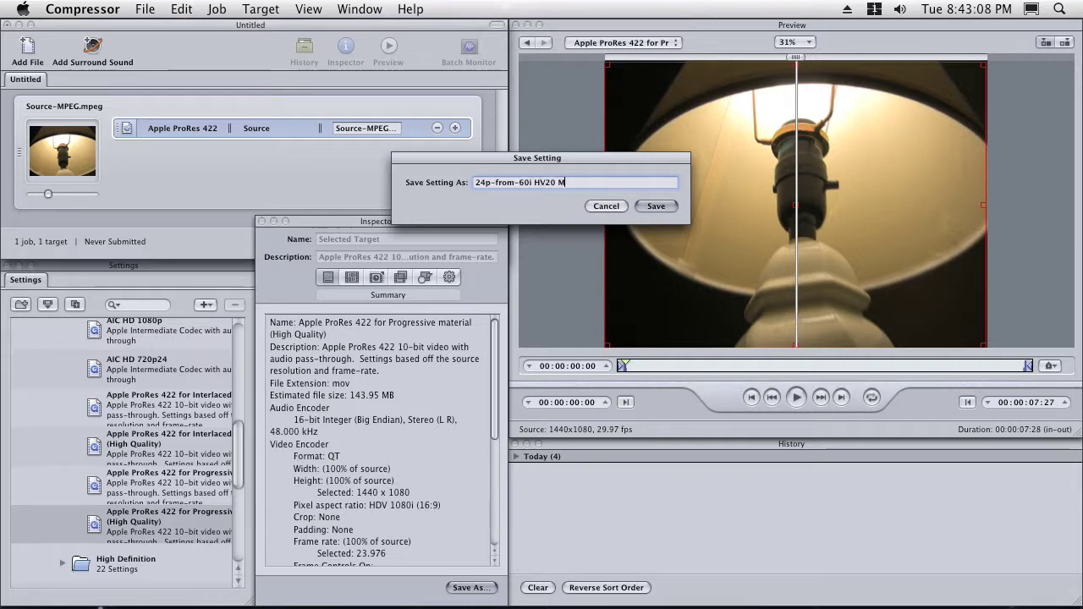
{"action": "type", "text": "PEG"}
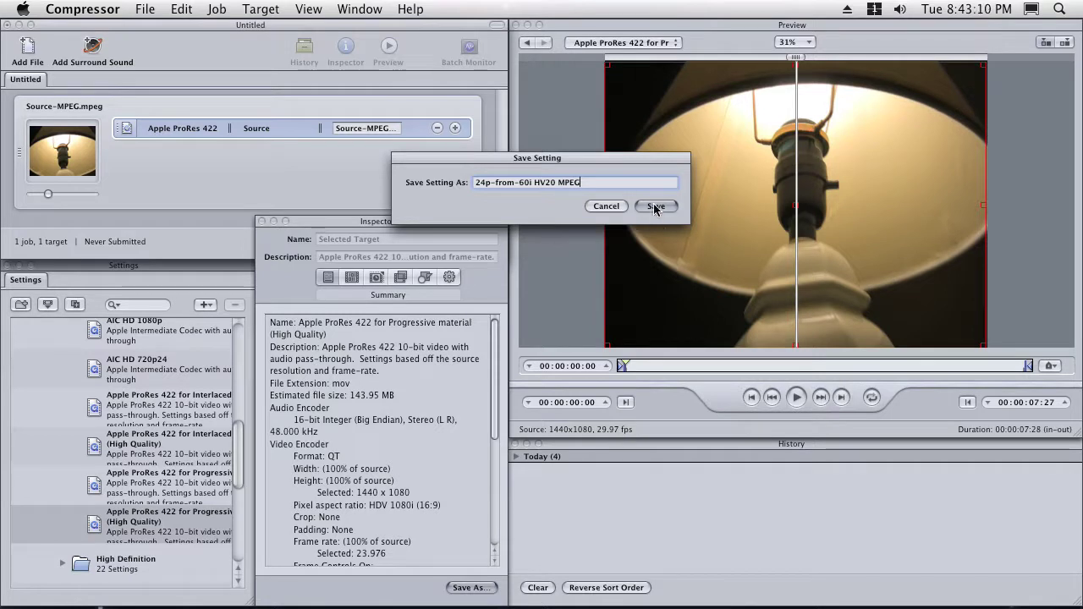
{"action": "left_click", "coordinate": [655, 207]}
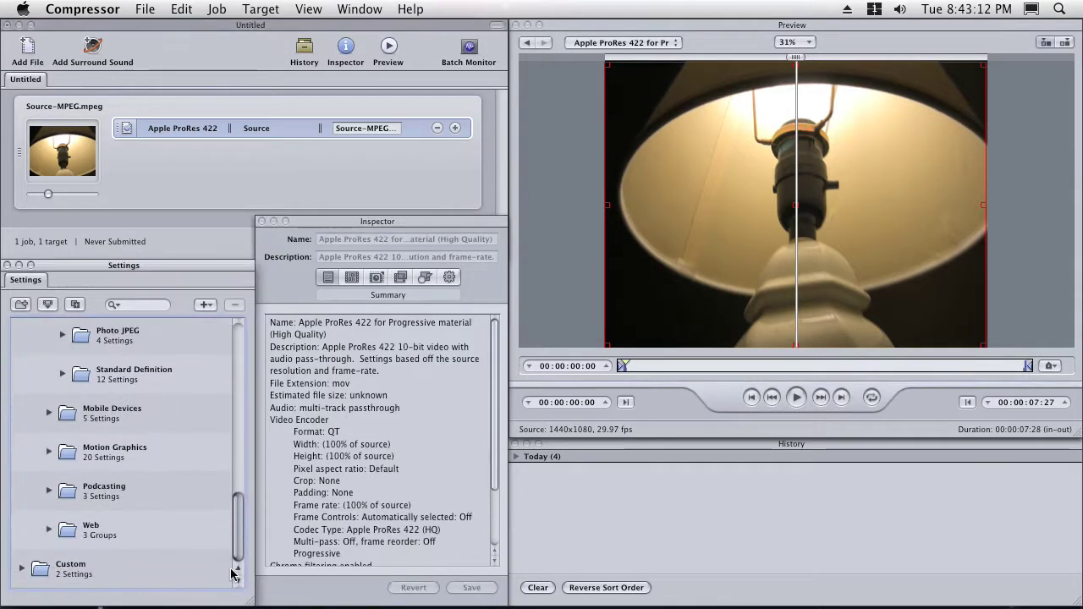
{"action": "left_click", "coordinate": [20, 568]}
{"action": "scroll", "coordinate": [125, 541], "scroll_direction": "down", "scroll_amount": 2}
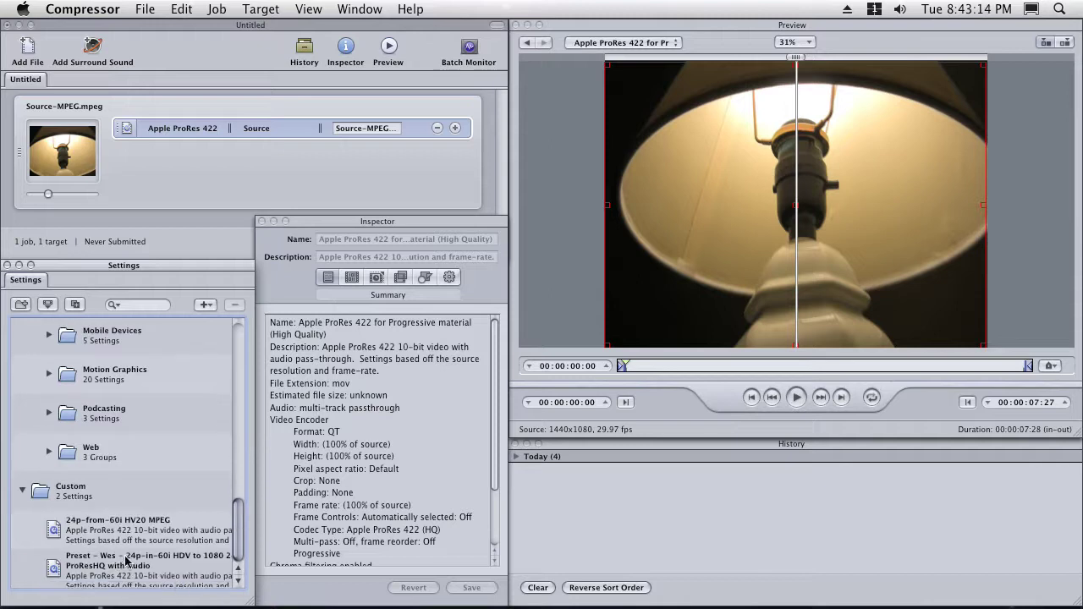
{"action": "left_click_drag", "start_coordinate": [239, 525], "coordinate": [262, 271]}
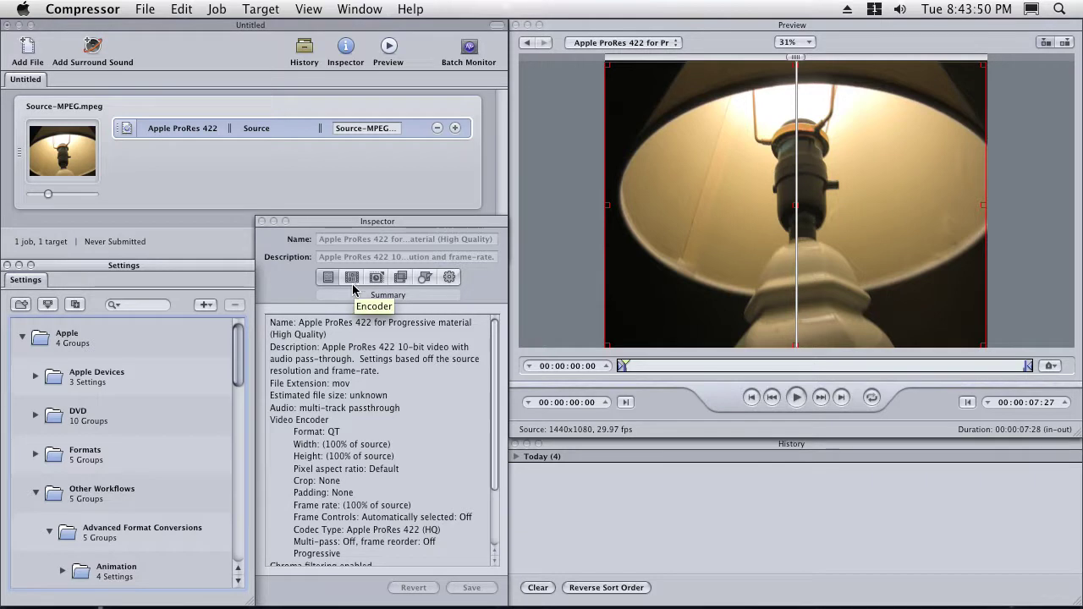
- Set the target's output destination to the Desktop
{"action": "left_click", "coordinate": [287, 151]}
{"action": "right_click", "coordinate": [269, 128]}
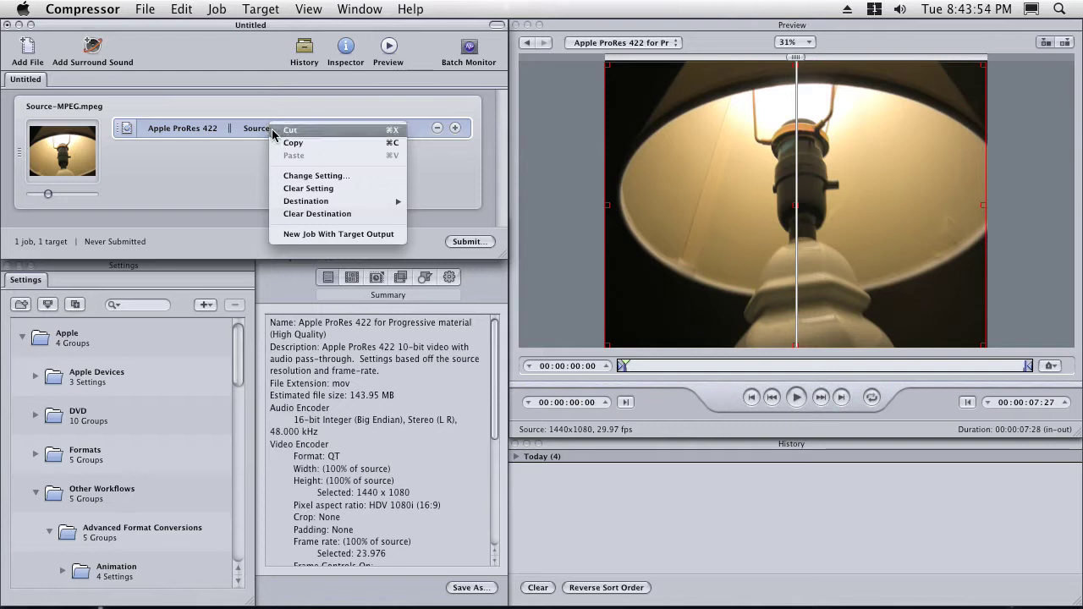
{"action": "left_click", "coordinate": [337, 146]}
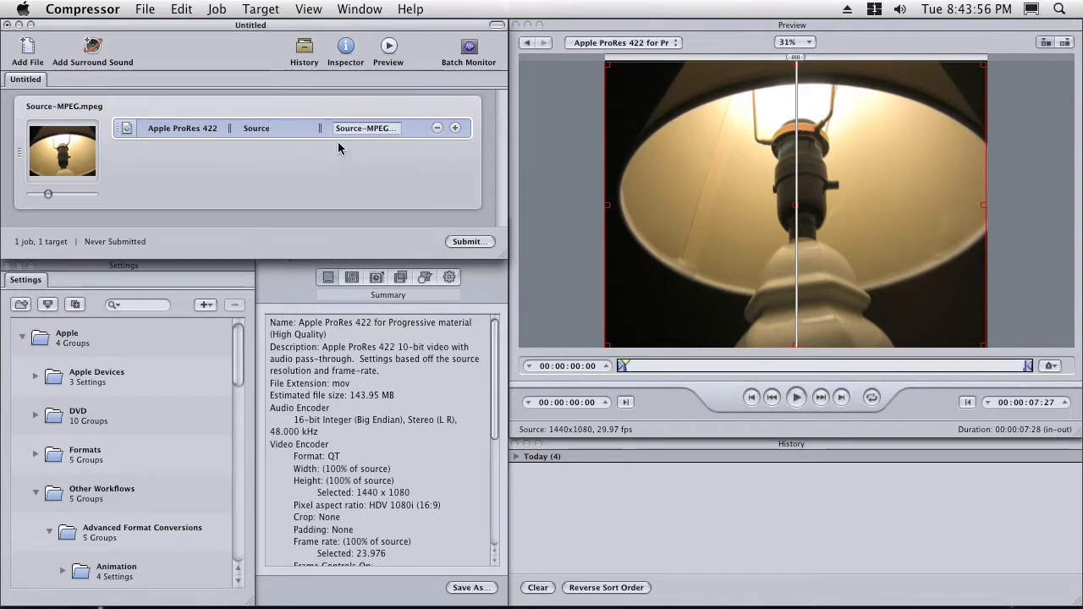
{"action": "right_click", "coordinate": [261, 130]}
{"action": "mouse_move", "coordinate": [315, 204]}
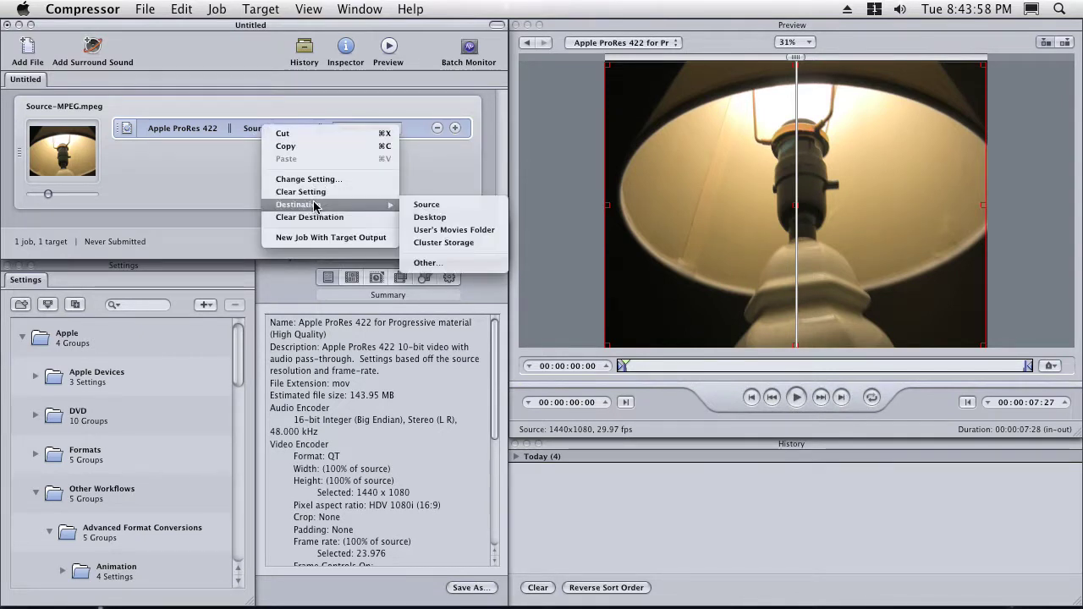
{"action": "left_click", "coordinate": [431, 217]}
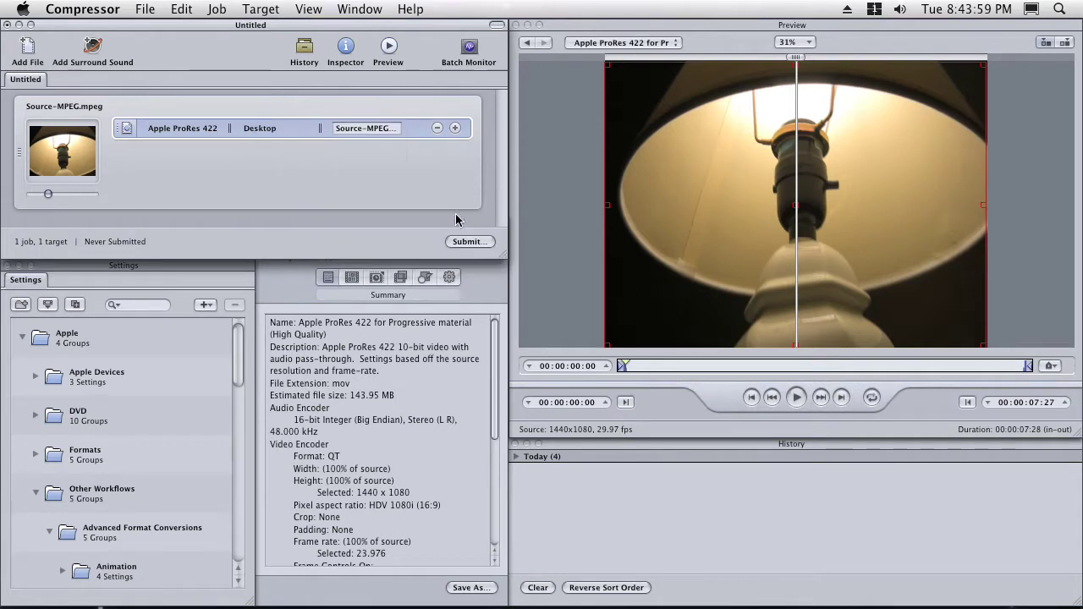
- Rename the output file to Render-24p and bring up the batch submission options
{"action": "double_click", "coordinate": [371, 129]}
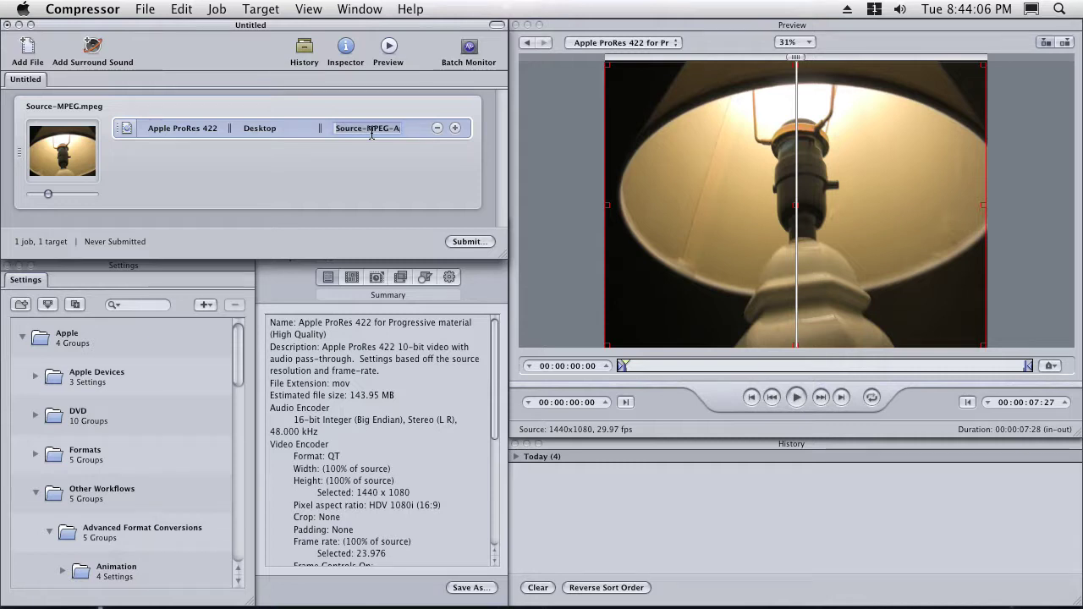
{"action": "type", "text": "Render-24p"}
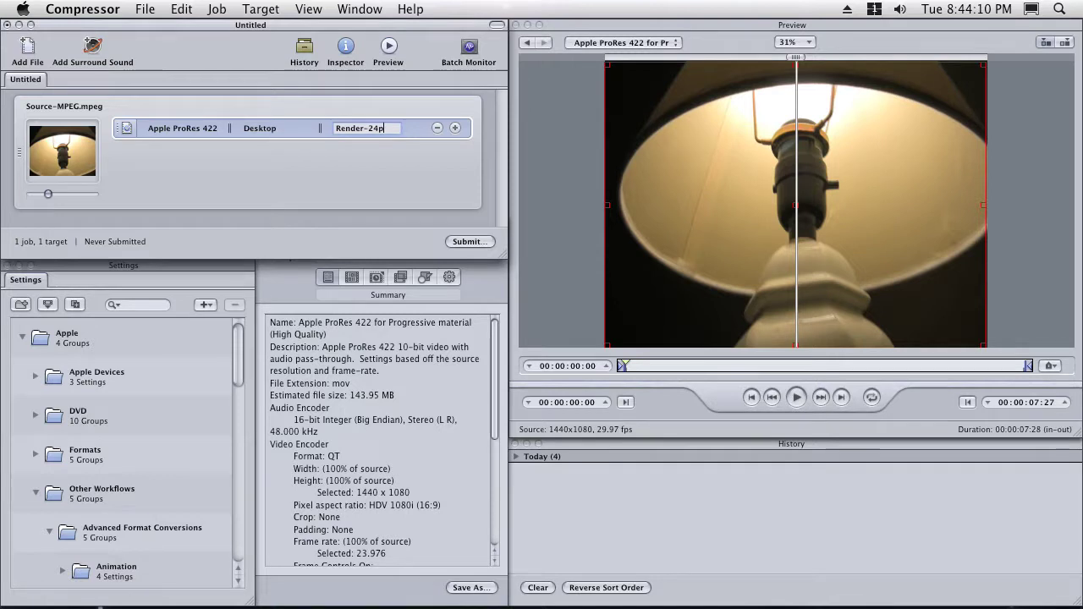
{"action": "left_click", "coordinate": [468, 242]}
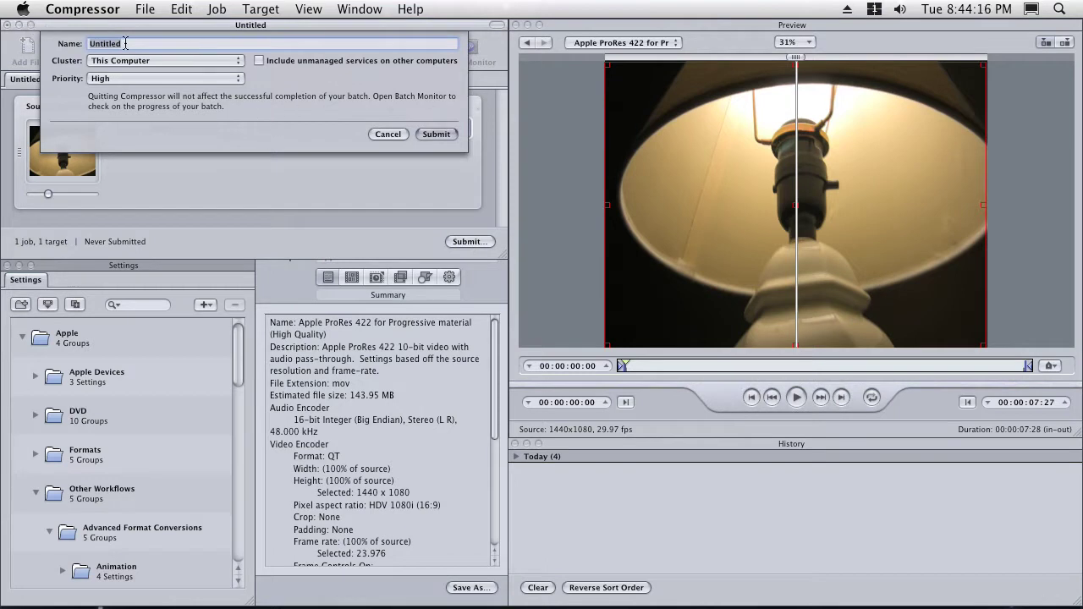
- Submit the batch, confirm Render-24p.mov finishes in today's History, and return to Finder
{"action": "left_click", "coordinate": [442, 133]}
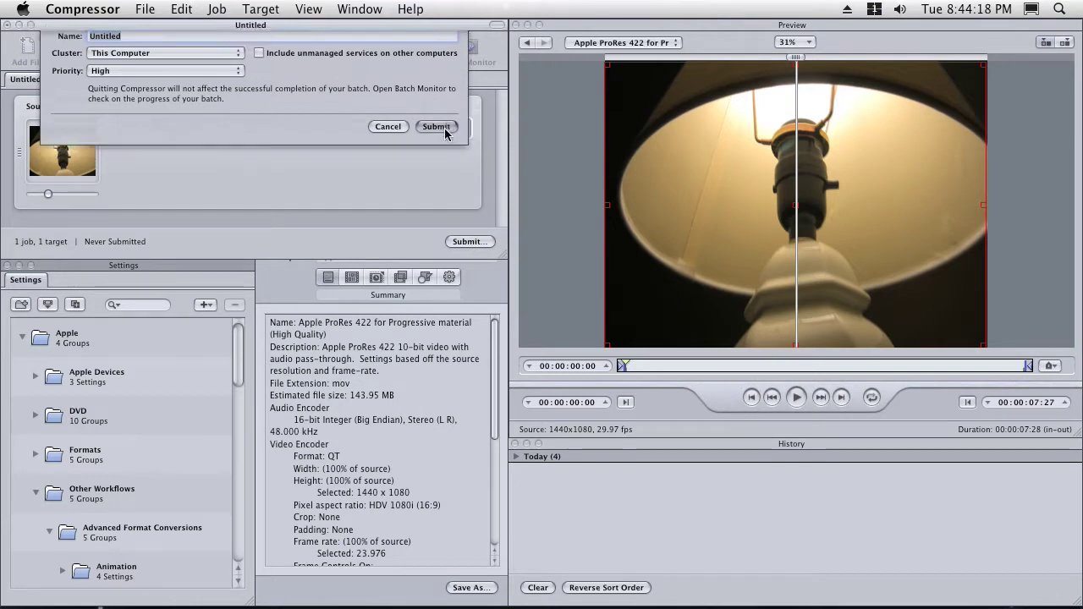
{"action": "left_click", "coordinate": [516, 457]}
{"action": "left_click", "coordinate": [516, 457]}
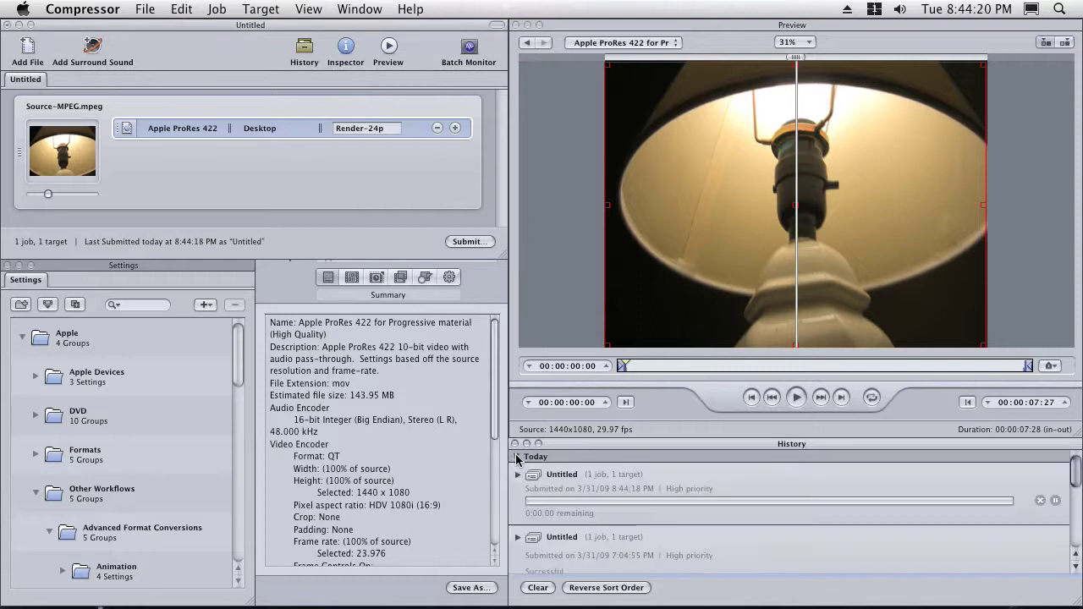
{"action": "left_click", "coordinate": [518, 474]}
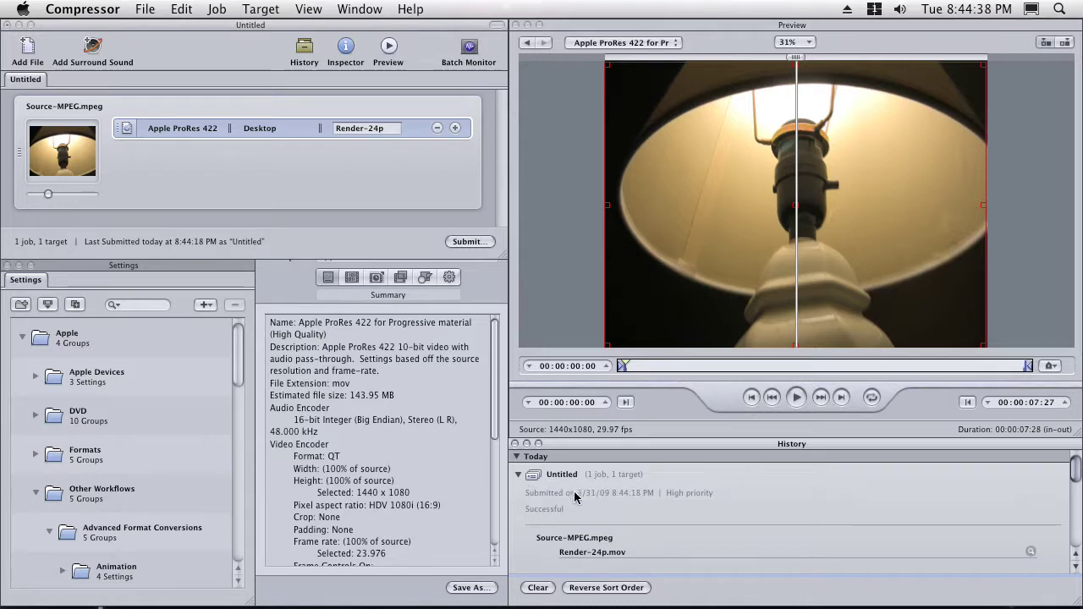
{"action": "left_click", "coordinate": [350, 602], "text": "alt+super"}
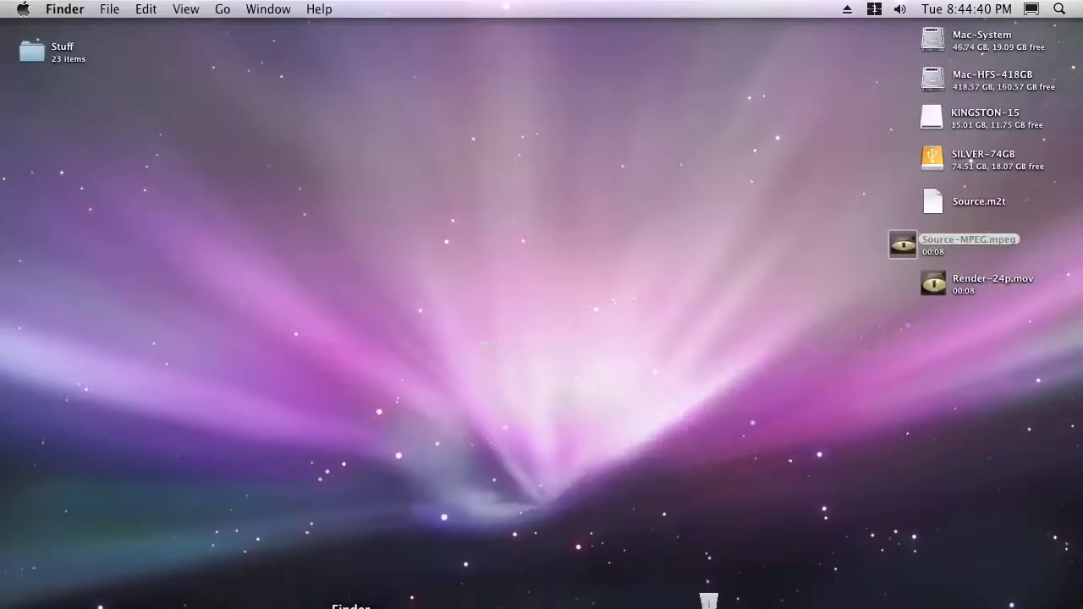
- Open Render-24p.mov from the desktop in QuickTime Player to check the converted footage
{"action": "key", "text": "super+w"}
{"action": "left_click_drag", "start_coordinate": [934, 284], "coordinate": [602, 604]}
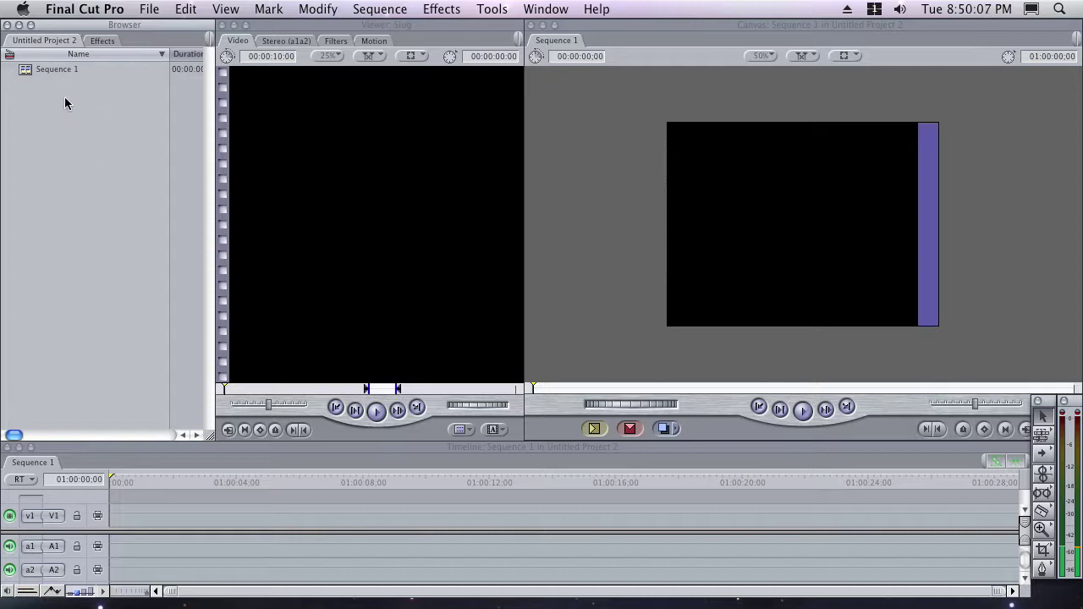
- Import Render-24p.mov into the Final Cut Pro project
{"action": "left_click", "coordinate": [149, 9]}
{"action": "mouse_move", "coordinate": [168, 227]}
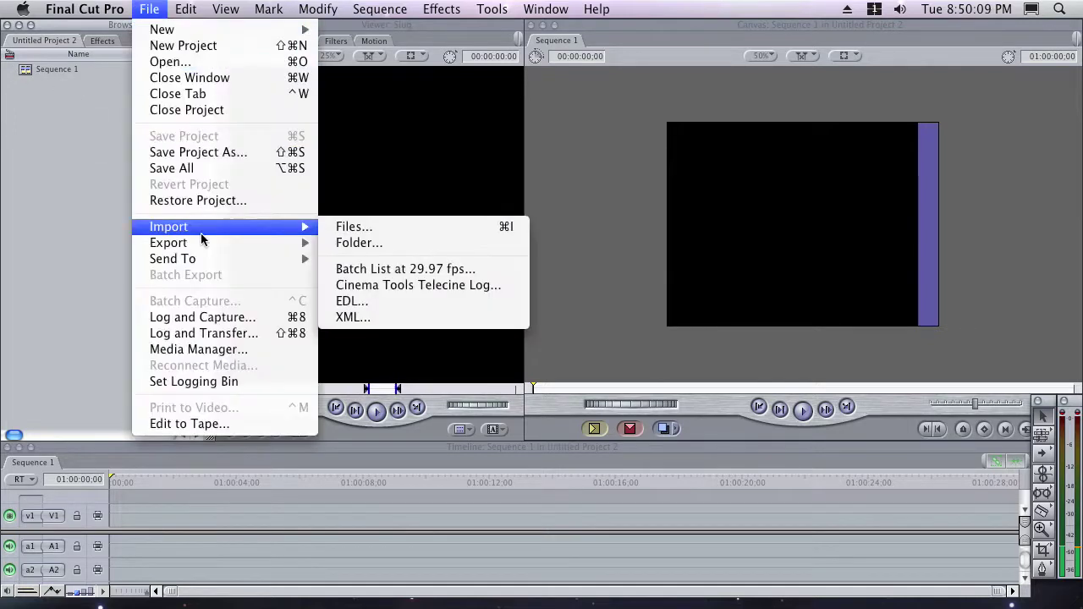
{"action": "left_click", "coordinate": [364, 225]}
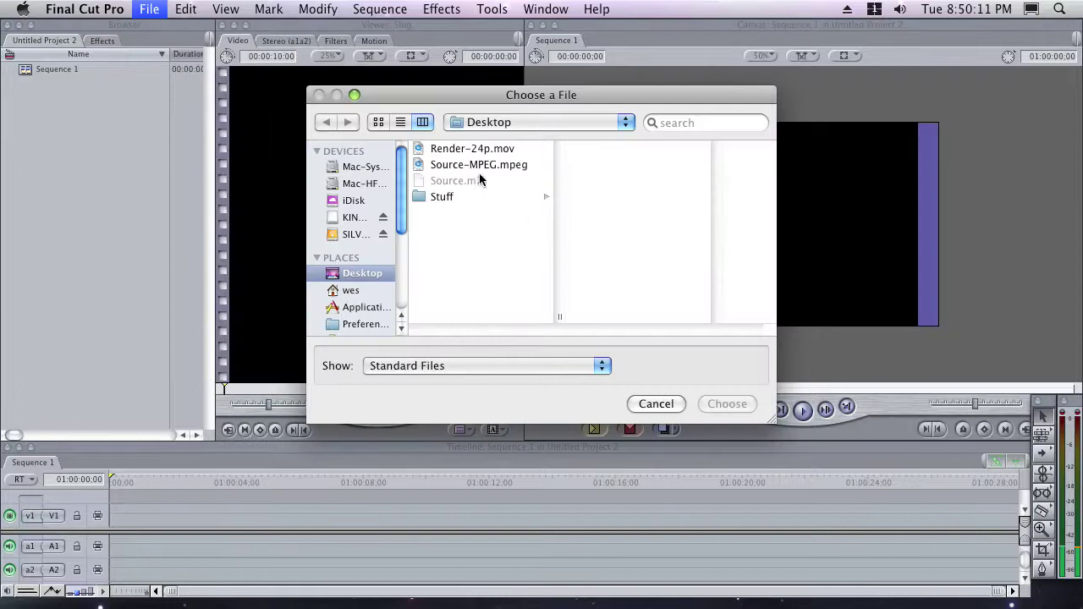
{"action": "left_click", "coordinate": [472, 151]}
{"action": "left_click", "coordinate": [726, 404]}
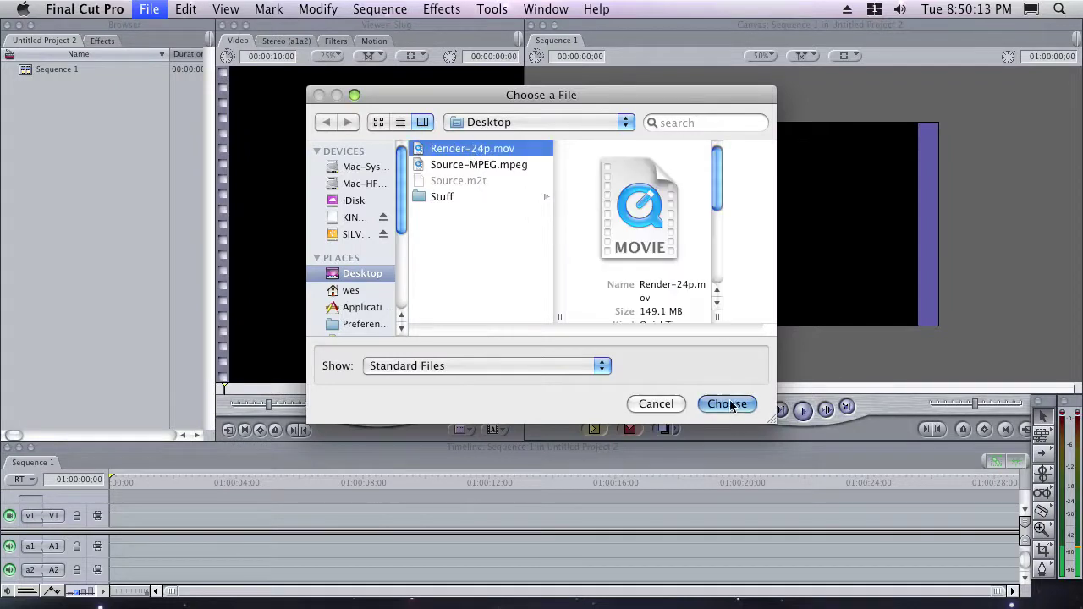
- Drop Render-24p into Sequence 1, accept matching its settings, then delete the clip
{"action": "left_click_drag", "start_coordinate": [25, 75], "coordinate": [246, 493]}
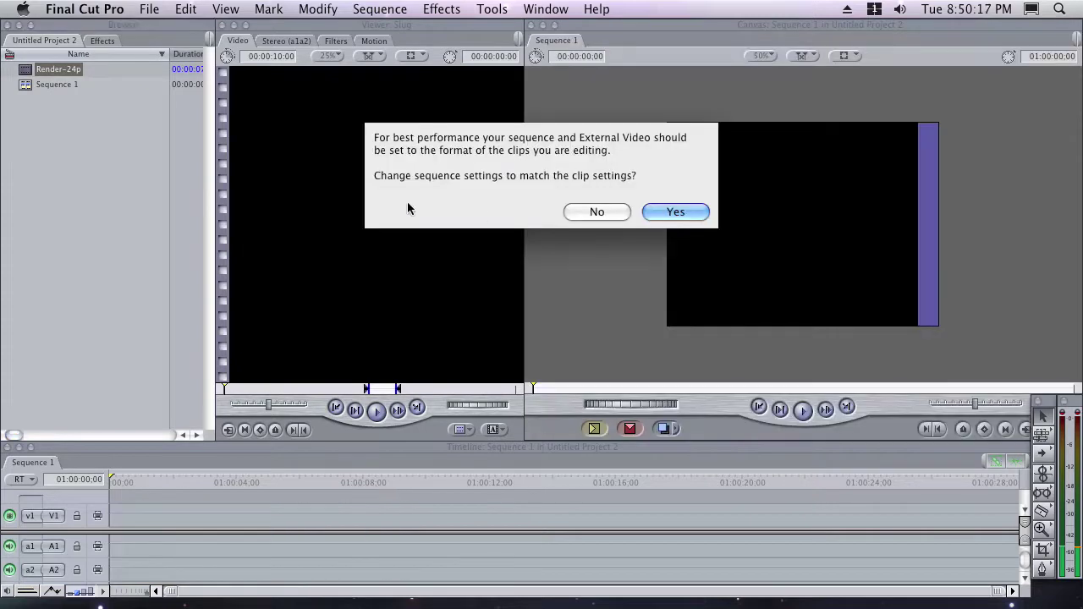
{"action": "left_click", "coordinate": [673, 212]}
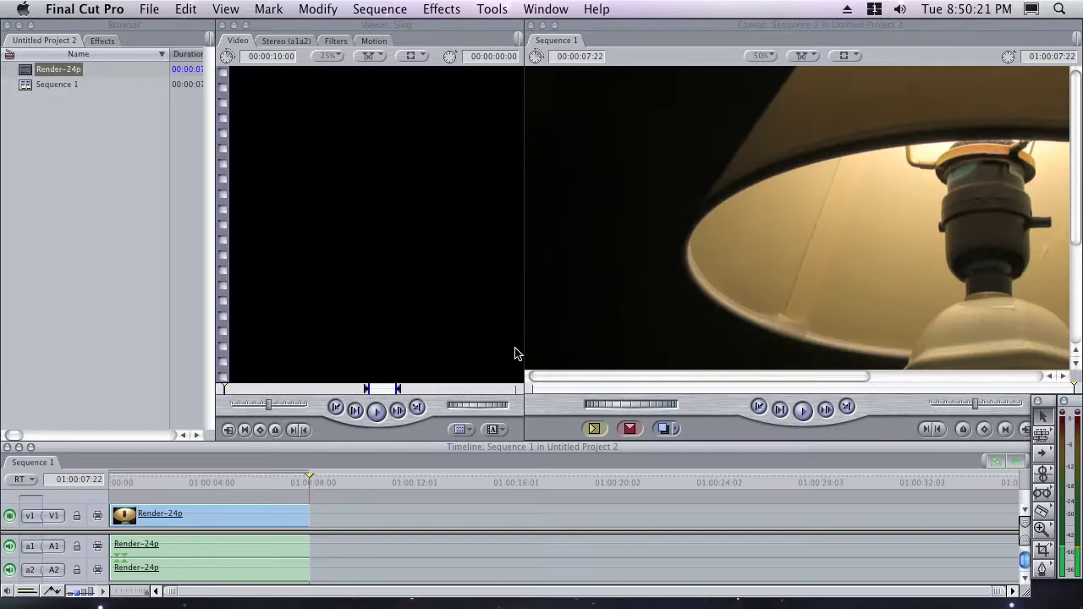
{"action": "left_click", "coordinate": [238, 508]}
{"action": "key", "text": "Delete"}
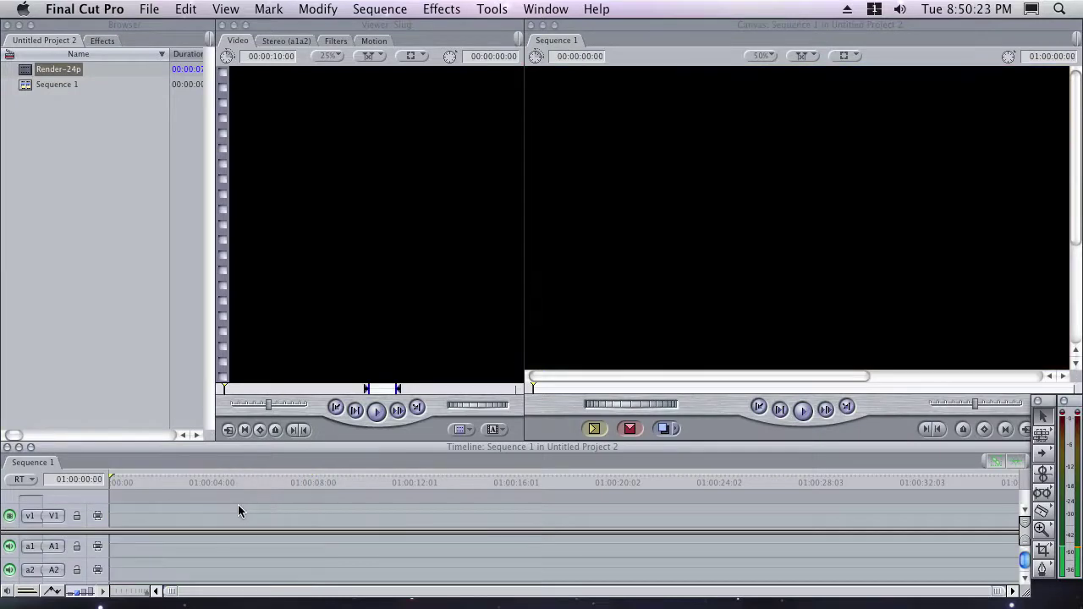
- Give Sequence 1 a custom 1280x720 frame size with square pixels and confirm the settings
{"action": "right_click", "coordinate": [32, 84]}
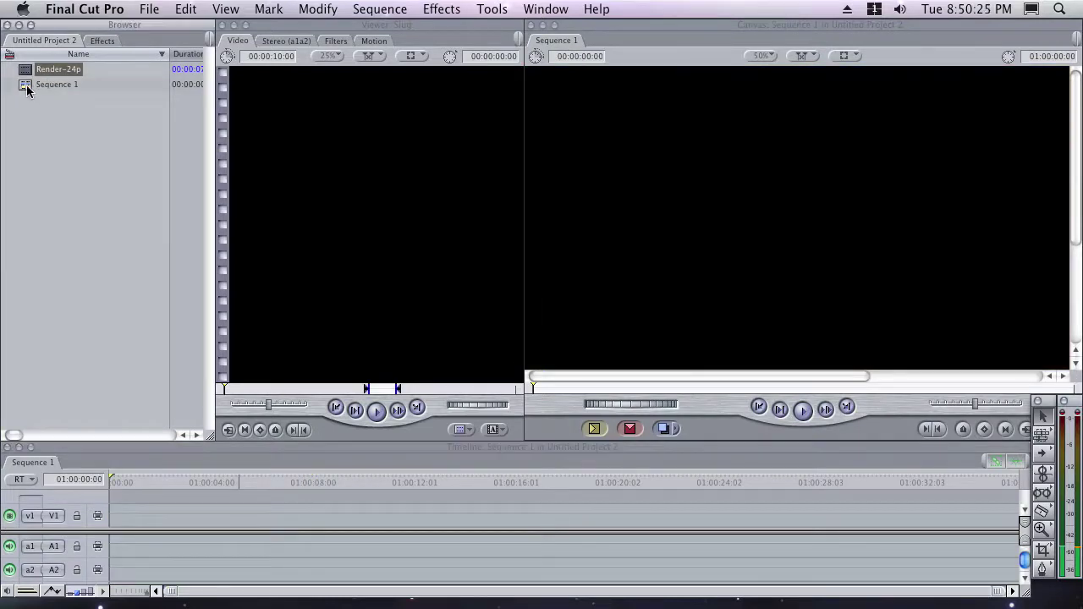
{"action": "left_click", "coordinate": [93, 247]}
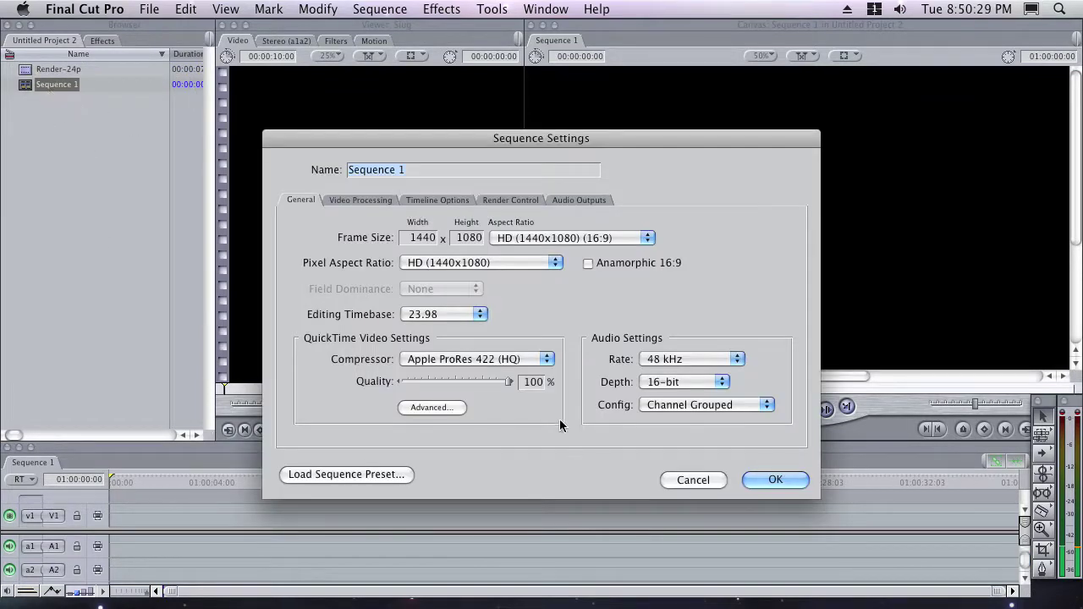
{"action": "left_click", "coordinate": [513, 240]}
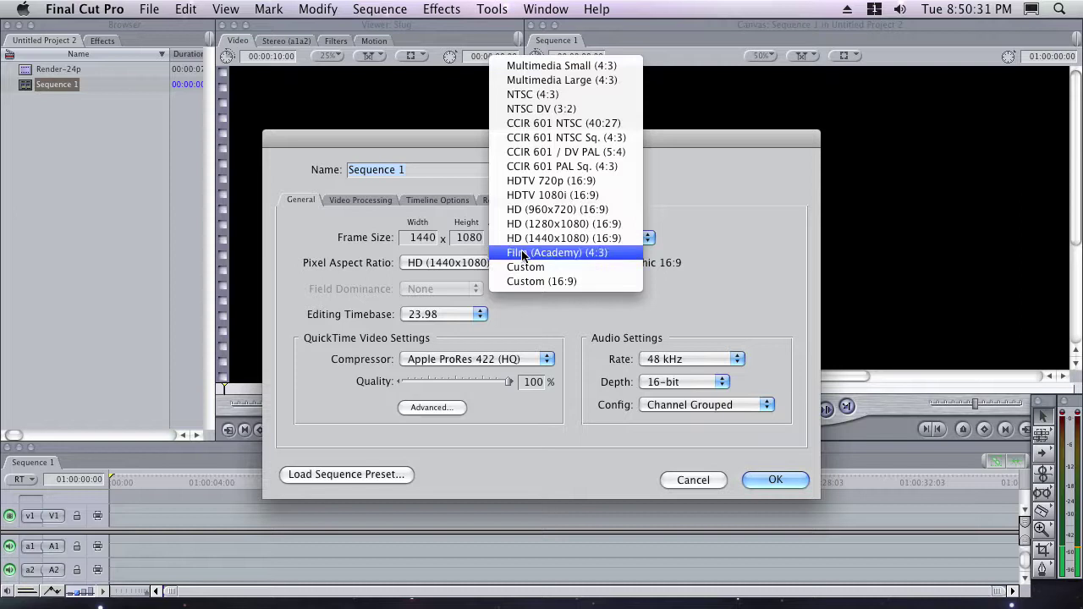
{"action": "left_click", "coordinate": [528, 267]}
{"action": "double_click", "coordinate": [414, 237]}
{"action": "type", "text": "1280"}
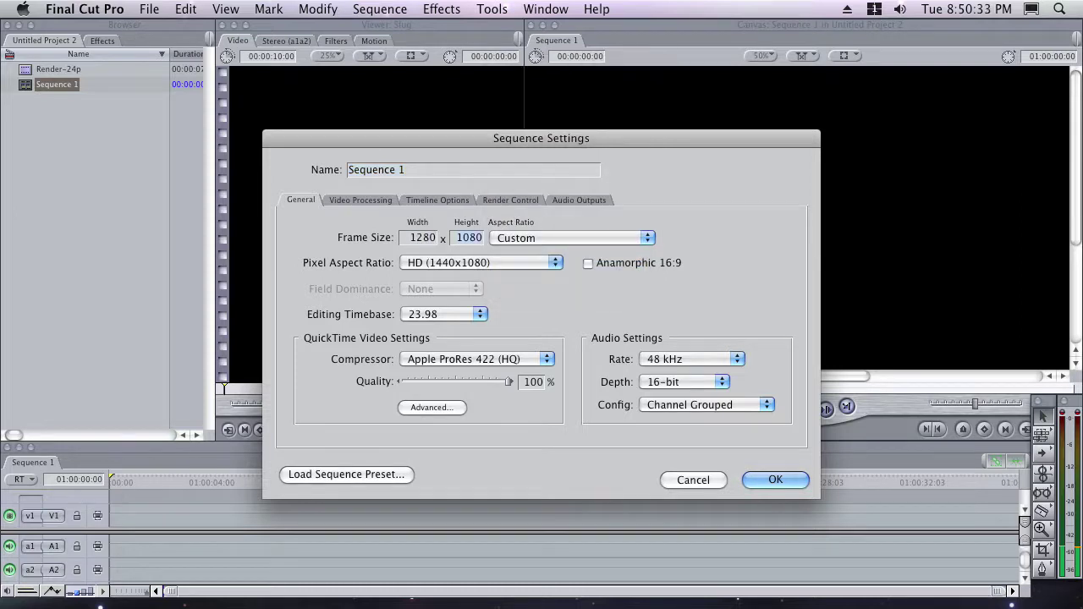
{"action": "key", "text": "Tab"}
{"action": "type", "text": "720"}
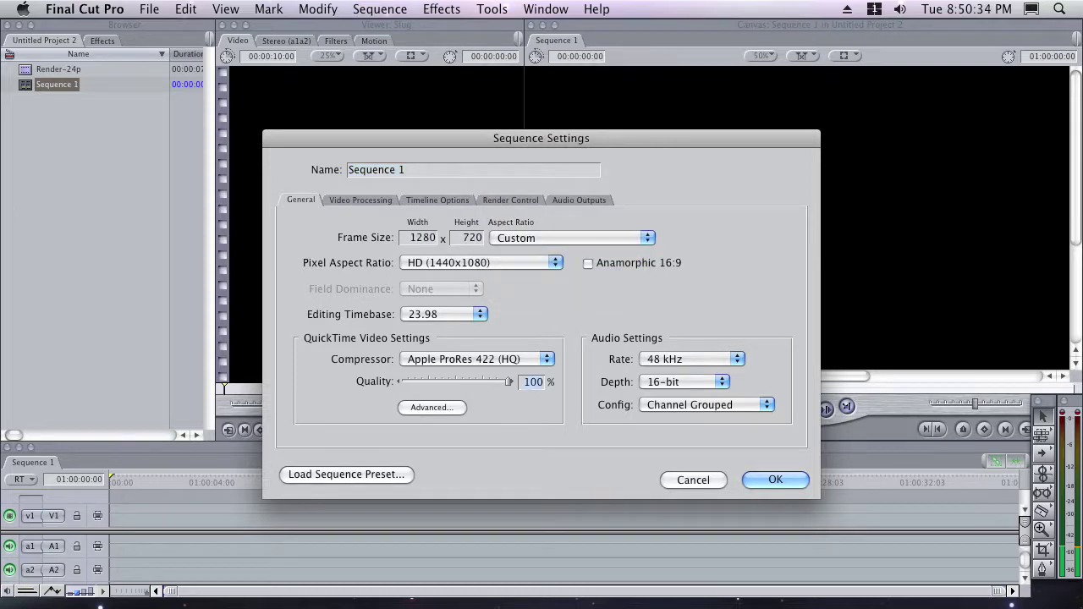
{"action": "left_click", "coordinate": [465, 265]}
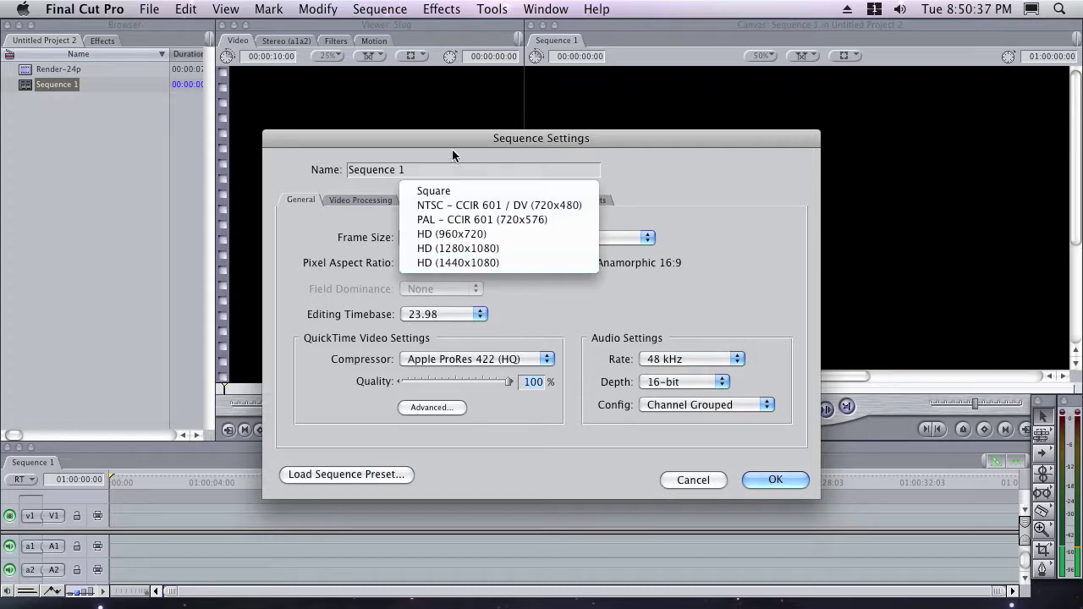
{"action": "left_click", "coordinate": [448, 191]}
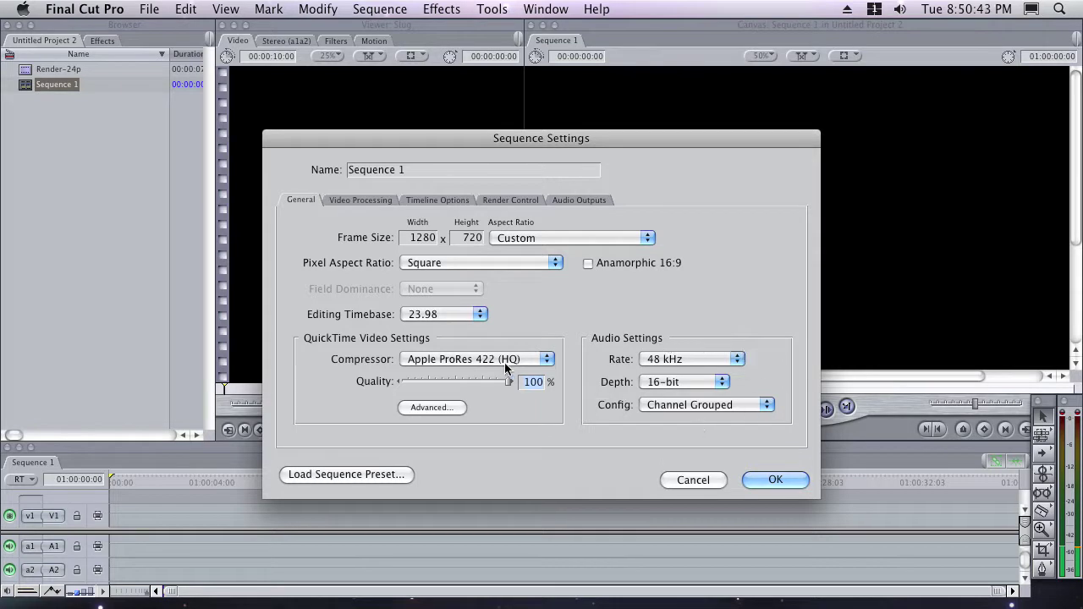
{"action": "left_click", "coordinate": [787, 484]}
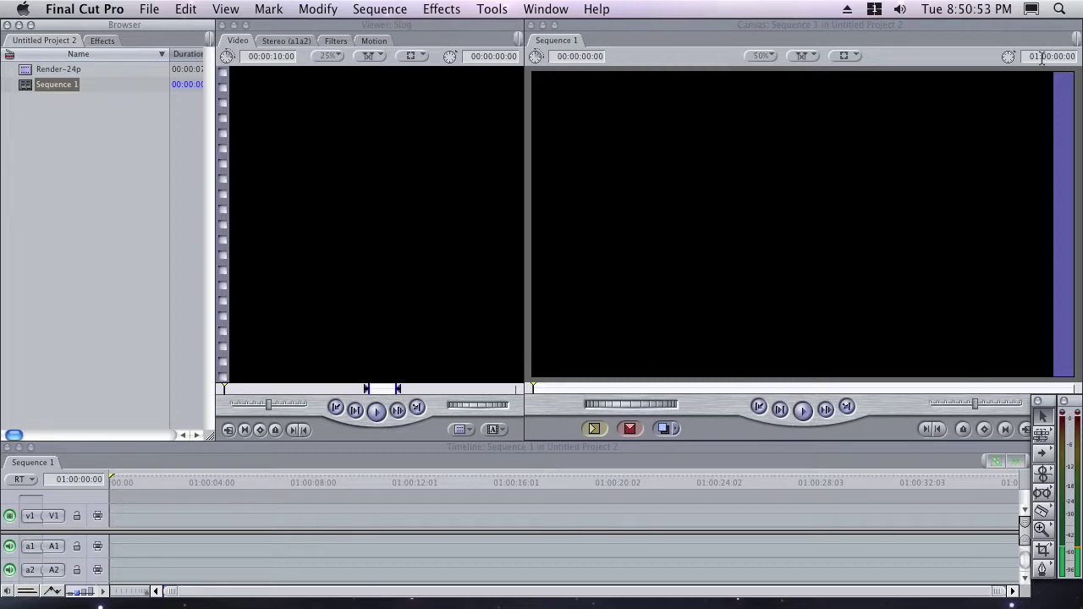
- Place Render-24p in Sequence 1 without matching its settings, then scrub through the lamp footage
{"action": "left_click_drag", "start_coordinate": [27, 71], "coordinate": [128, 515]}
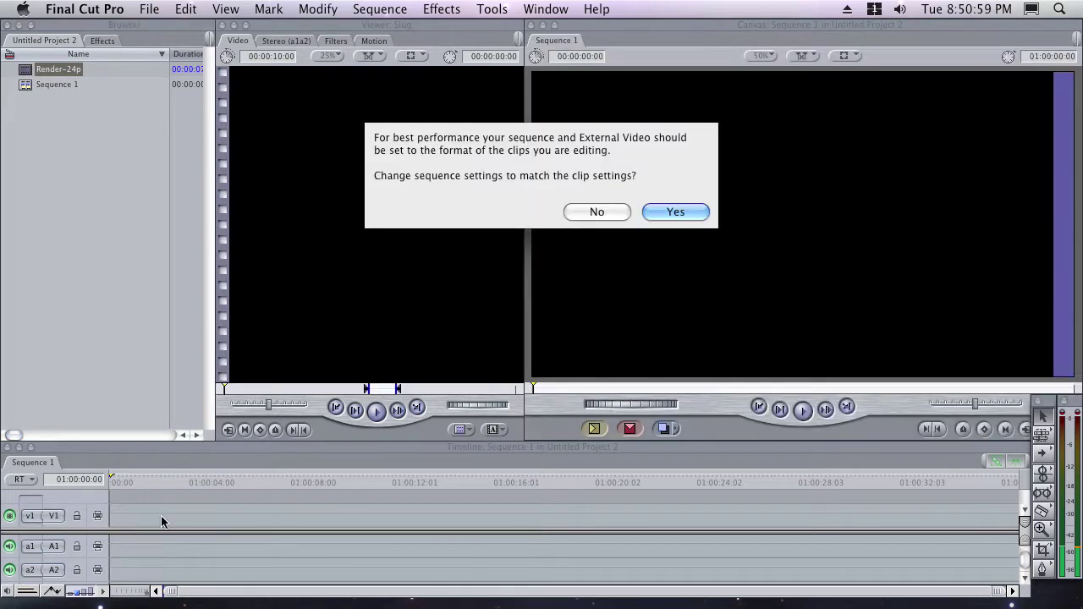
{"action": "left_click", "coordinate": [596, 211]}
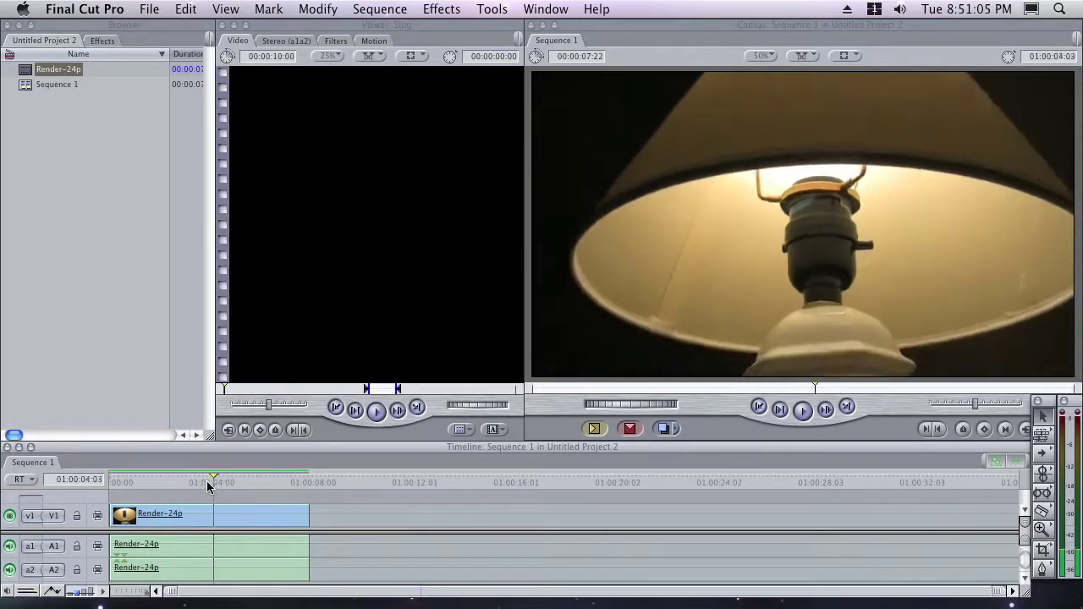
{"action": "left_click_drag", "start_coordinate": [210, 483], "coordinate": [152, 480]}
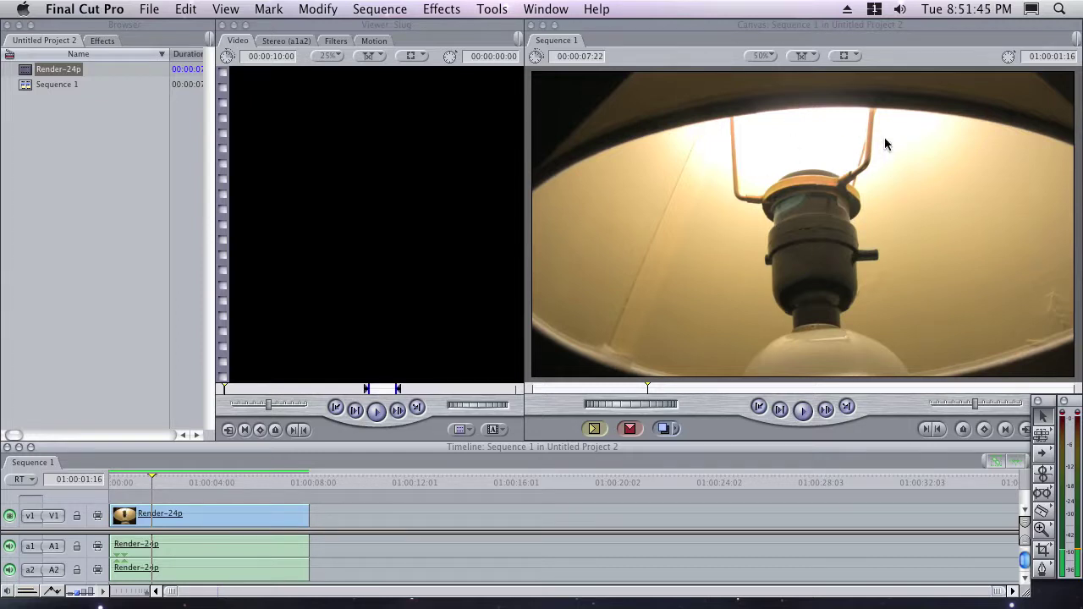
- Show the Video Scopes in RGB Parade layout and nudge the scopes window upward
{"action": "left_click", "coordinate": [523, 7]}
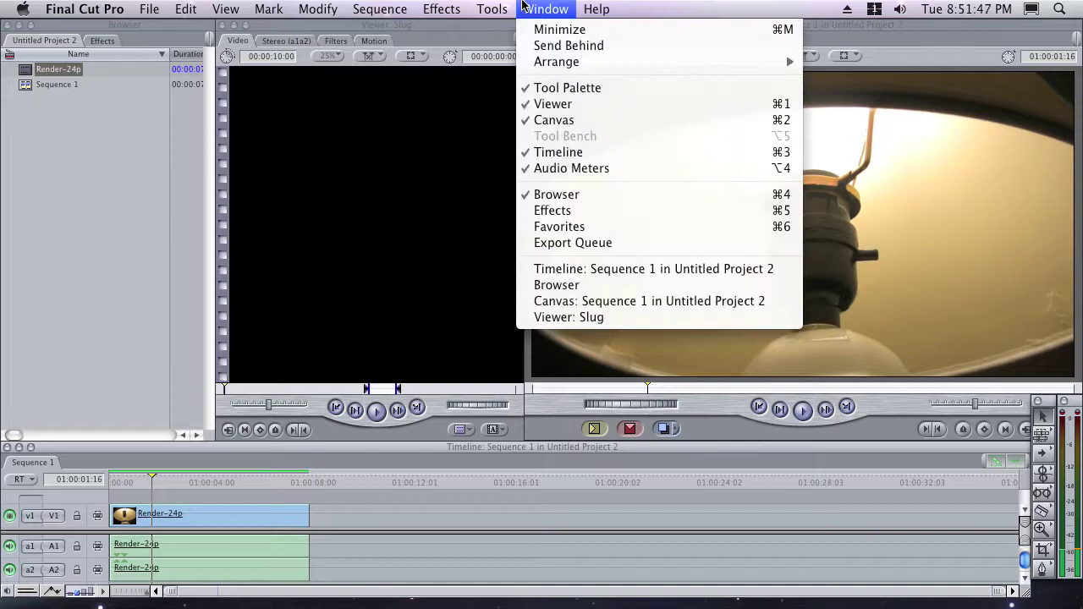
{"action": "mouse_move", "coordinate": [491, 9]}
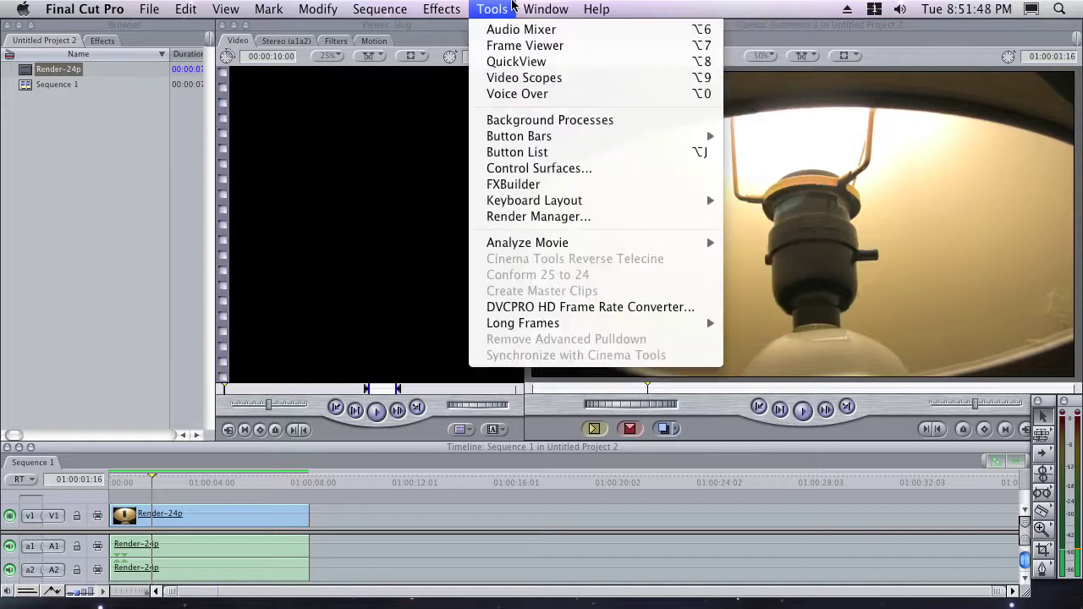
{"action": "left_click", "coordinate": [522, 84]}
{"action": "left_click", "coordinate": [188, 133]}
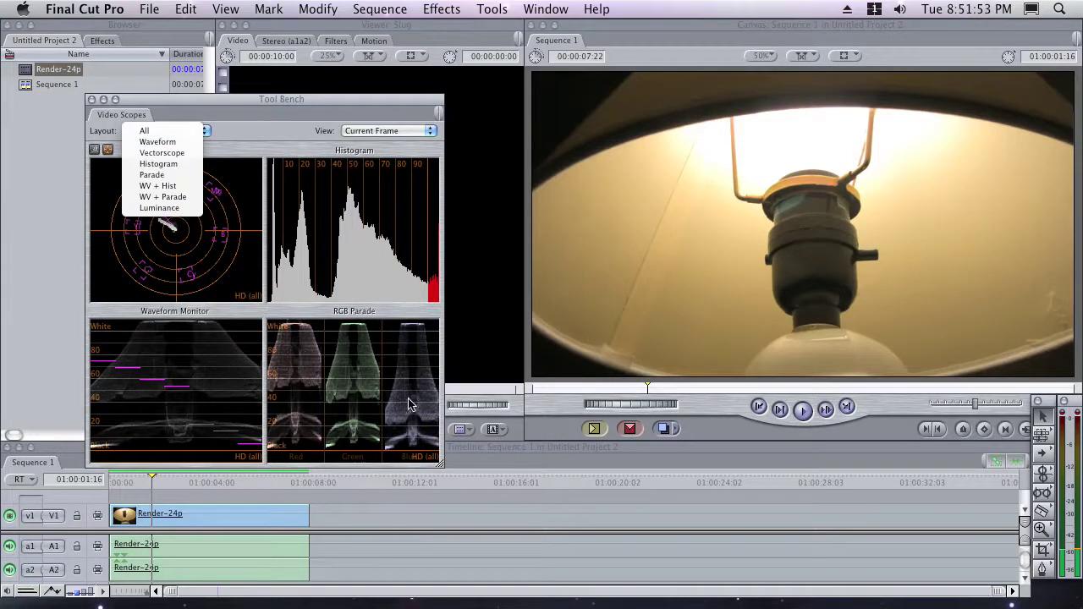
{"action": "left_click", "coordinate": [168, 174]}
{"action": "left_click_drag", "start_coordinate": [176, 101], "coordinate": [116, 55]}
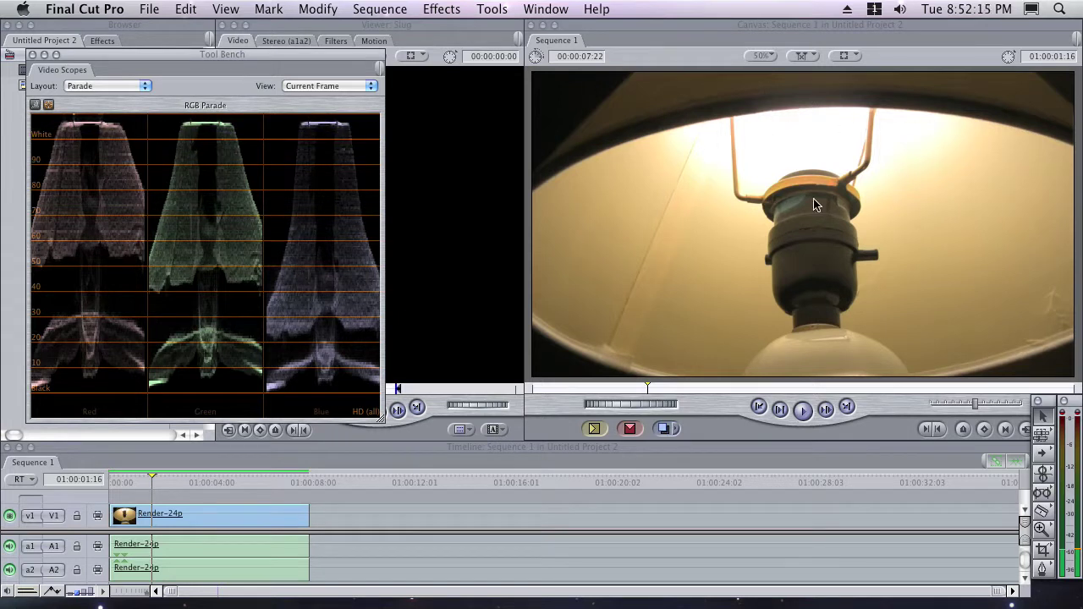
- Try several Opacity values on Render-24p's Motion settings to dim highlights, checking brighter frames later on
{"action": "double_click", "coordinate": [186, 518]}
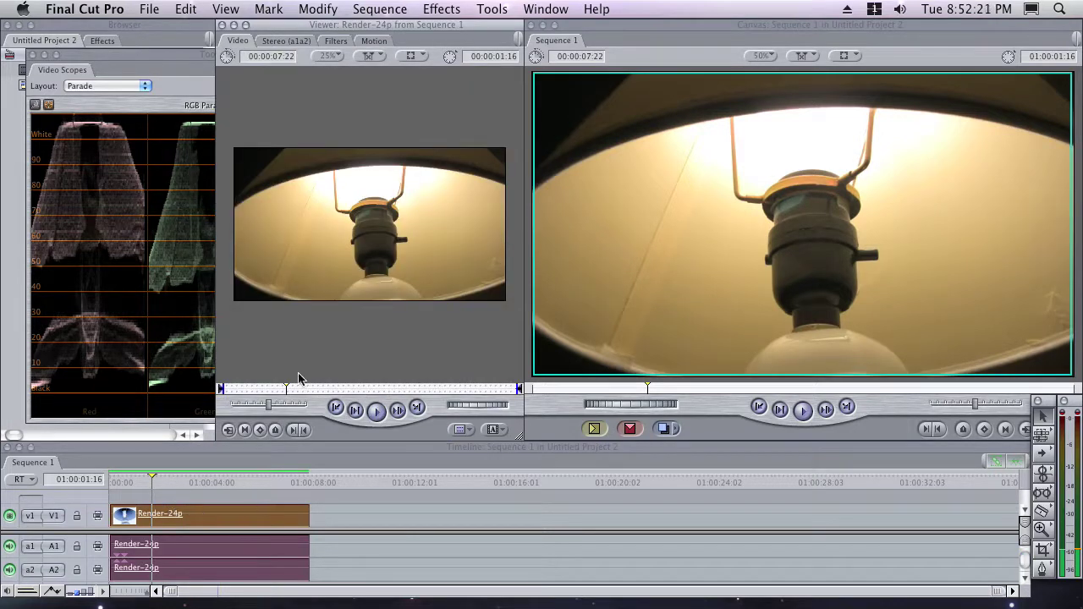
{"action": "left_click", "coordinate": [368, 40]}
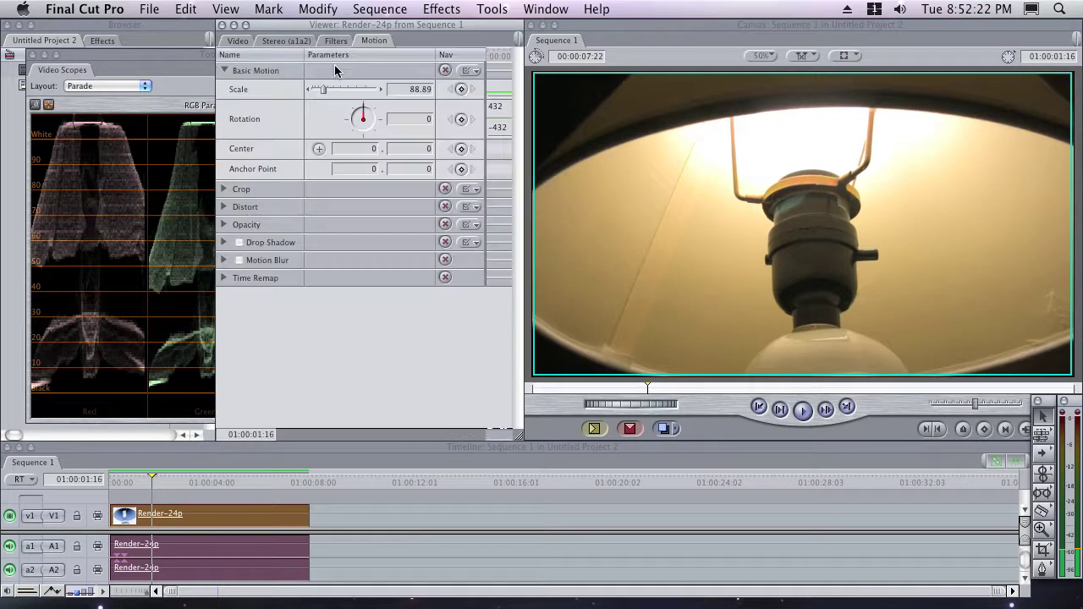
{"action": "left_click", "coordinate": [224, 224]}
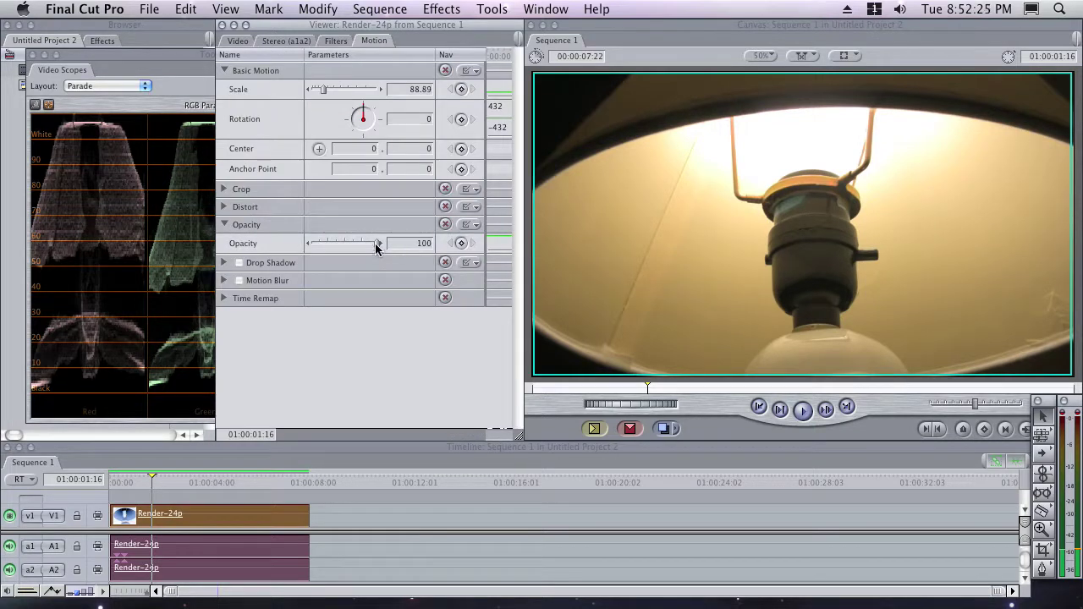
{"action": "left_click_drag", "start_coordinate": [376, 246], "coordinate": [371, 246]}
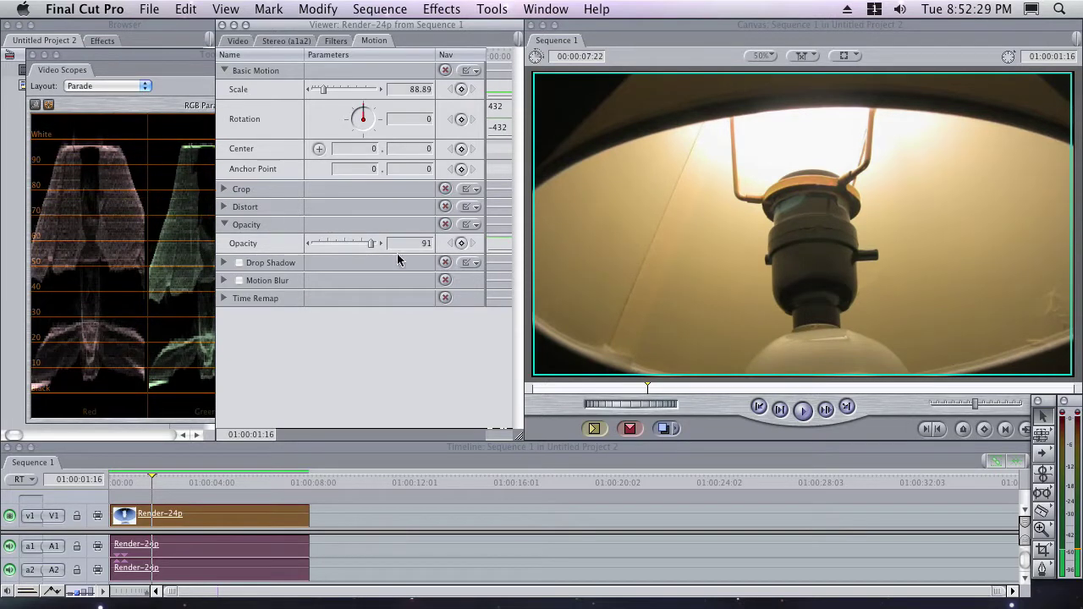
{"action": "left_click_drag", "start_coordinate": [371, 245], "coordinate": [449, 246]}
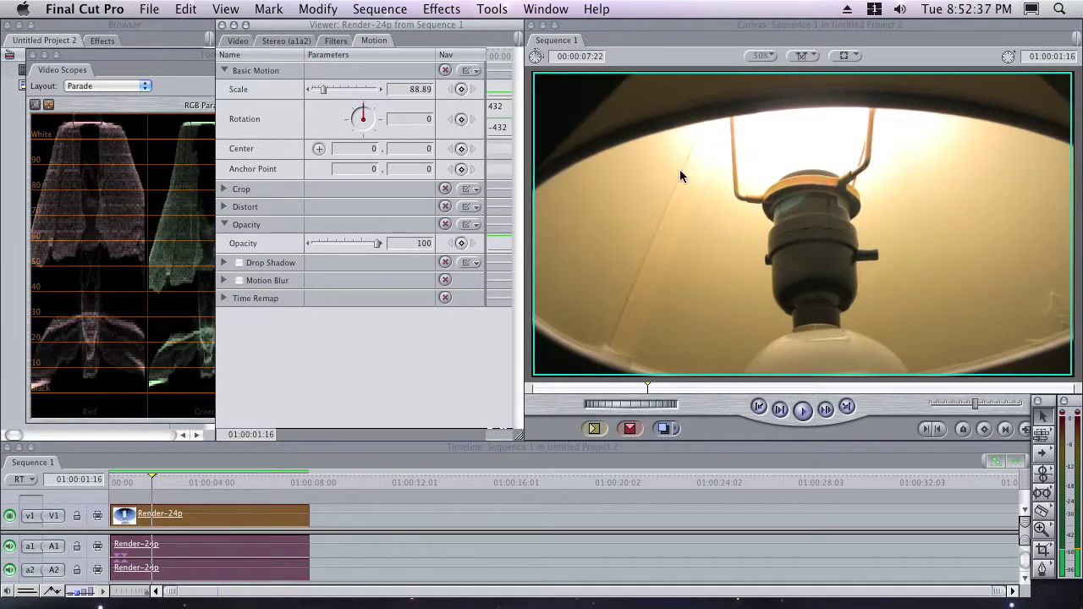
{"action": "left_click_drag", "start_coordinate": [376, 244], "coordinate": [372, 250]}
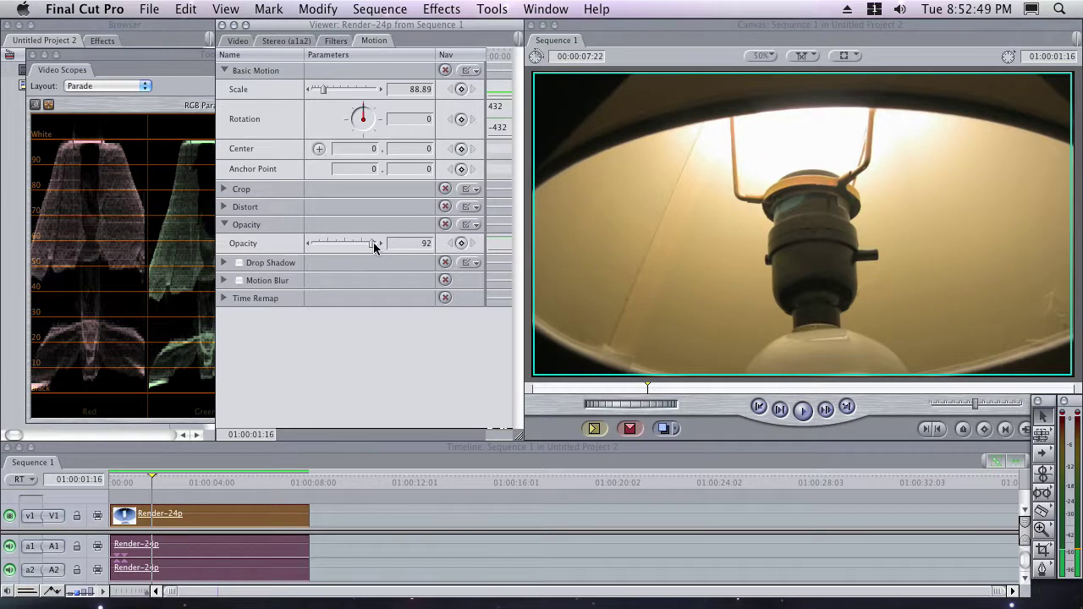
{"action": "left_click_drag", "start_coordinate": [372, 243], "coordinate": [378, 244]}
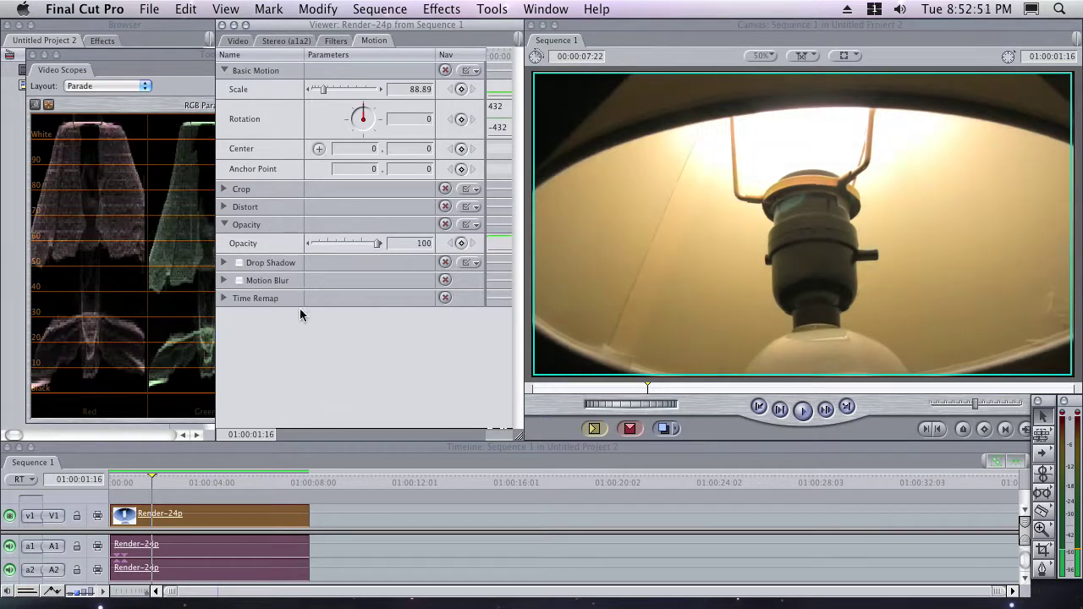
{"action": "left_click_drag", "start_coordinate": [376, 245], "coordinate": [380, 252]}
{"action": "left_click_drag", "start_coordinate": [376, 245], "coordinate": [370, 249]}
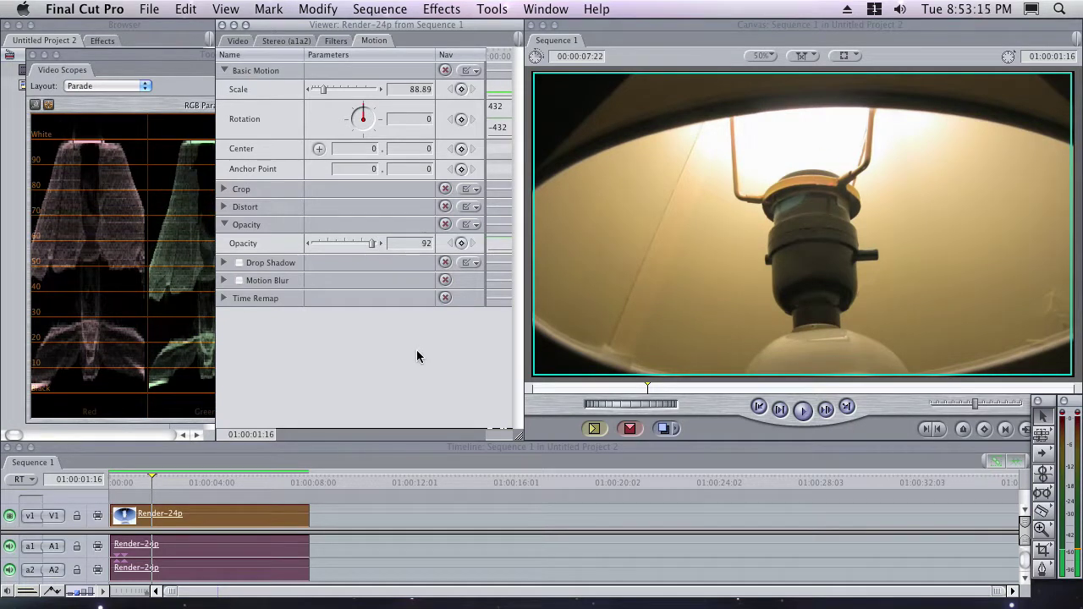
{"action": "left_click_drag", "start_coordinate": [174, 482], "coordinate": [241, 482]}
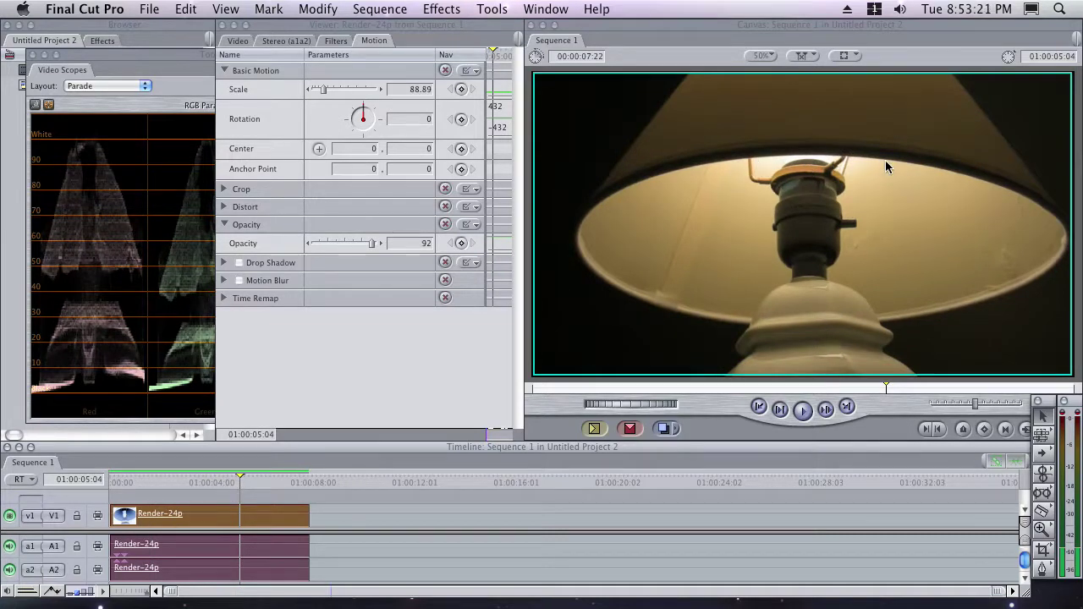
- Add an Opacity keyframe at 01:00:05:04 and enlarge the parameters window to show keyframes
{"action": "left_click", "coordinate": [460, 243]}
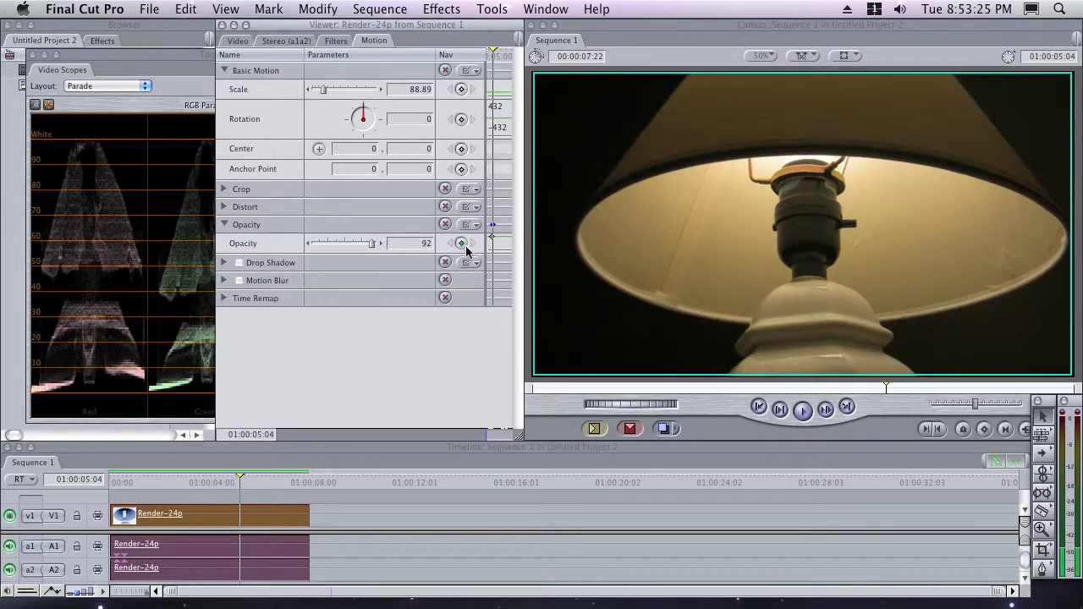
{"action": "left_click_drag", "start_coordinate": [217, 239], "coordinate": [93, 233]}
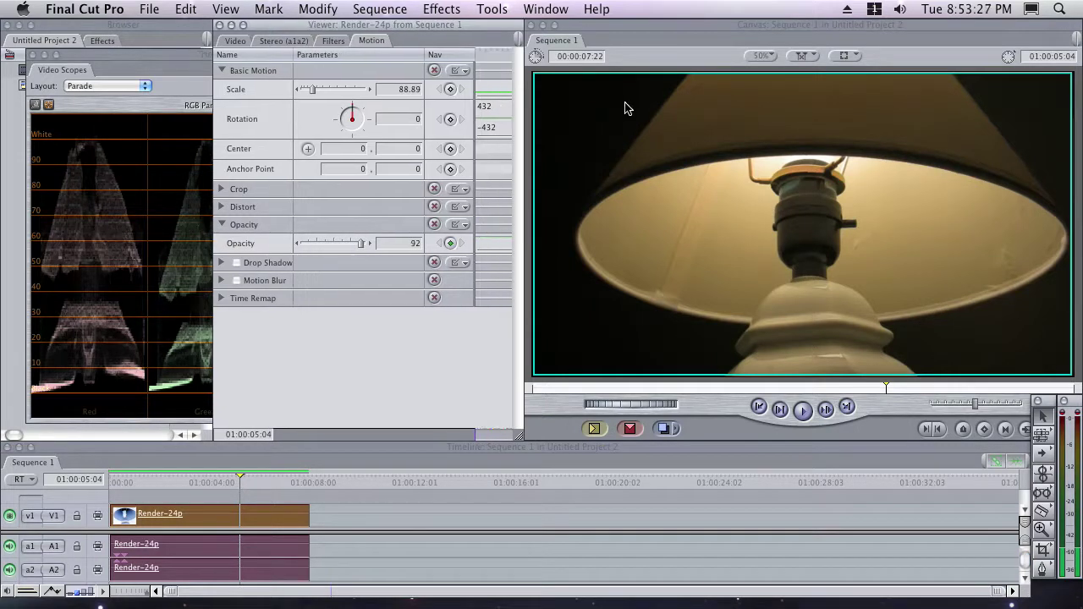
{"action": "left_click_drag", "start_coordinate": [442, 34], "coordinate": [252, 44]}
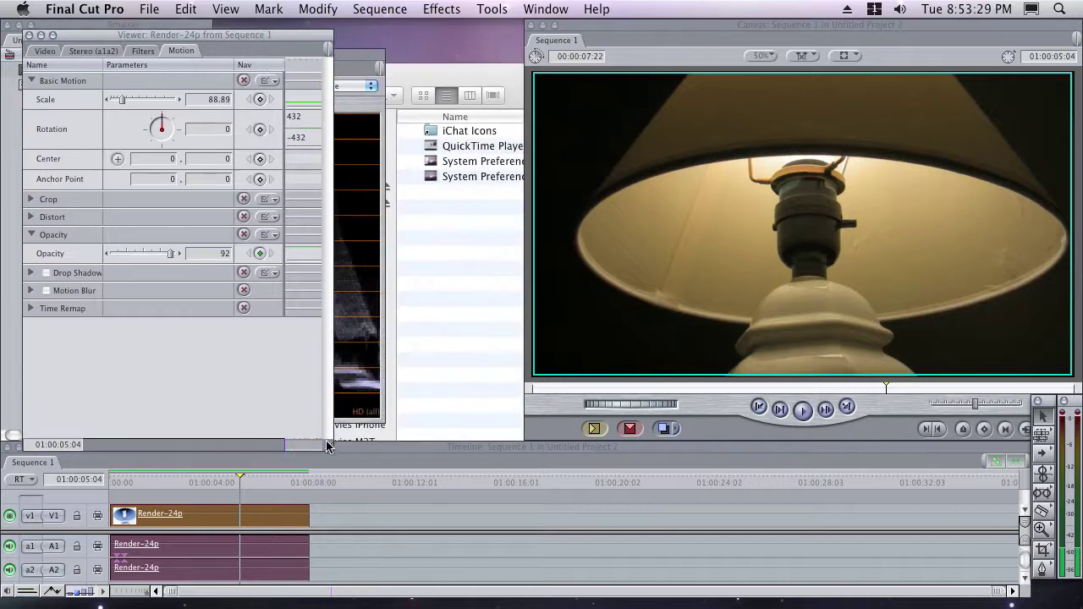
{"action": "left_click_drag", "start_coordinate": [328, 445], "coordinate": [503, 386]}
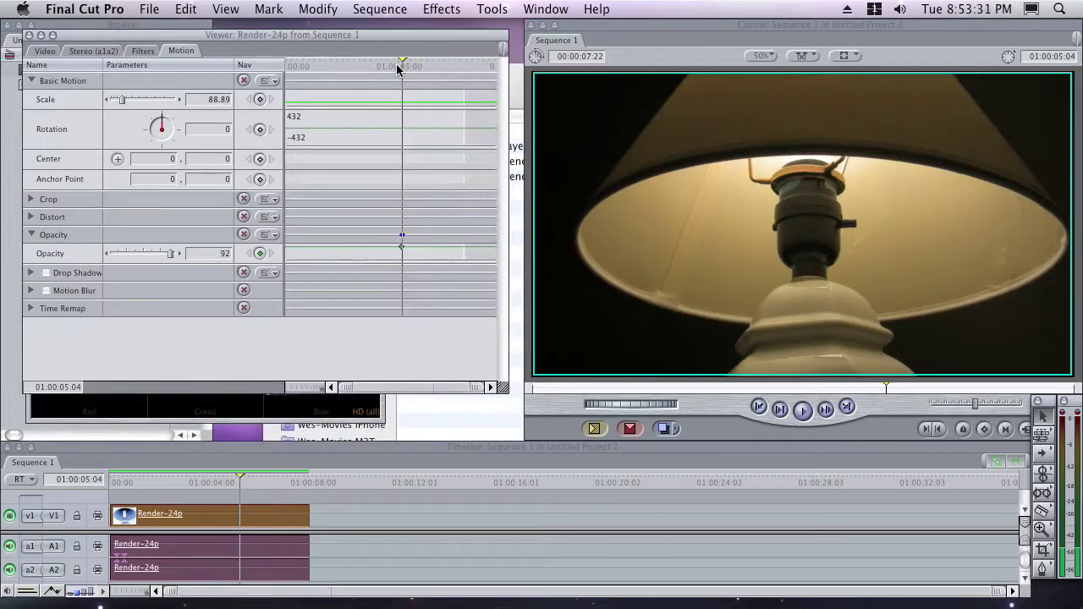
- Add a second Opacity keyframe at 01:00:02:04 set to 100, then jump to 01:00:06:22
{"action": "mouse_move", "coordinate": [397, 70]}
{"action": "left_mouse_down"}
{"action": "mouse_move", "coordinate": [335, 82]}
{"action": "mouse_move", "coordinate": [366, 61]}
{"action": "mouse_move", "coordinate": [405, 70]}
{"action": "left_mouse_up"}
{"action": "left_click", "coordinate": [260, 254]}
{"action": "left_click_drag", "start_coordinate": [177, 250], "coordinate": [183, 253]}
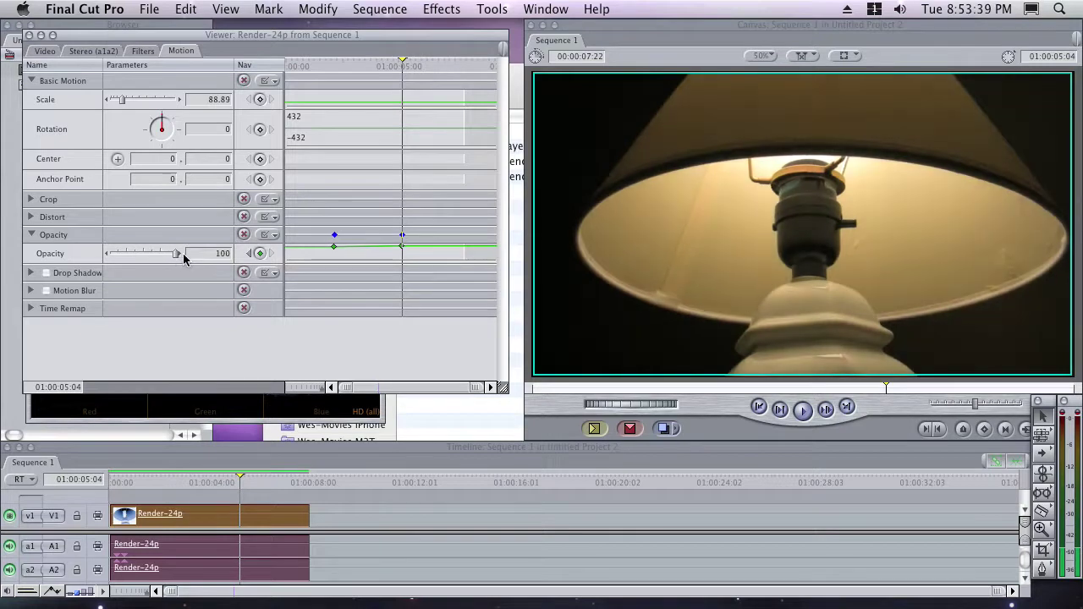
{"action": "left_click_drag", "start_coordinate": [392, 67], "coordinate": [426, 128]}
{"action": "left_click", "coordinate": [285, 483]}
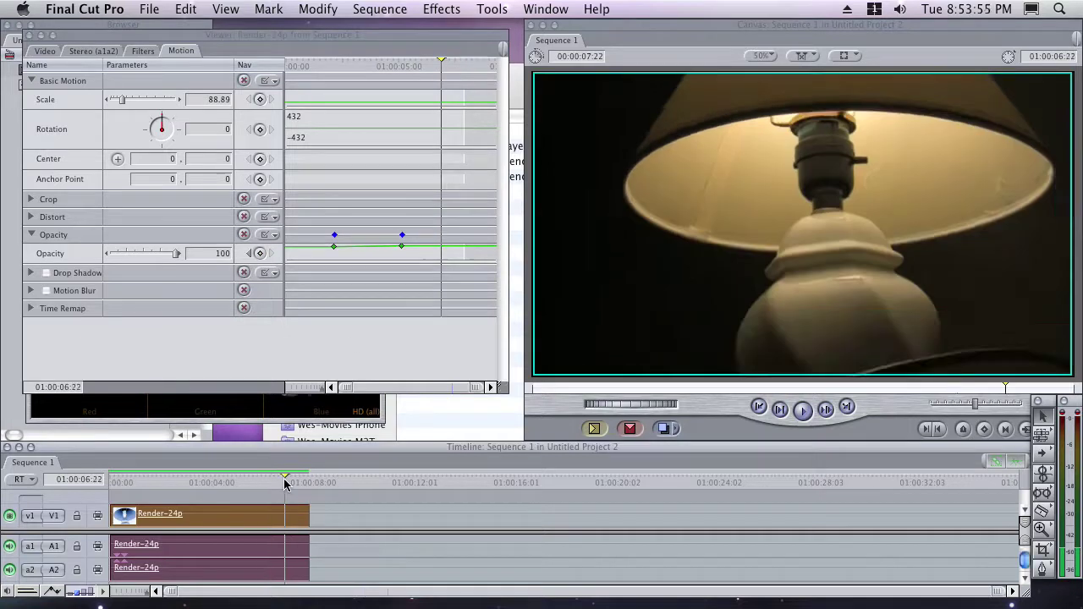
- Export Sequence 1 as a self-contained QuickTime movie named 720p.mov on the Desktop
{"action": "left_click", "coordinate": [146, 10]}
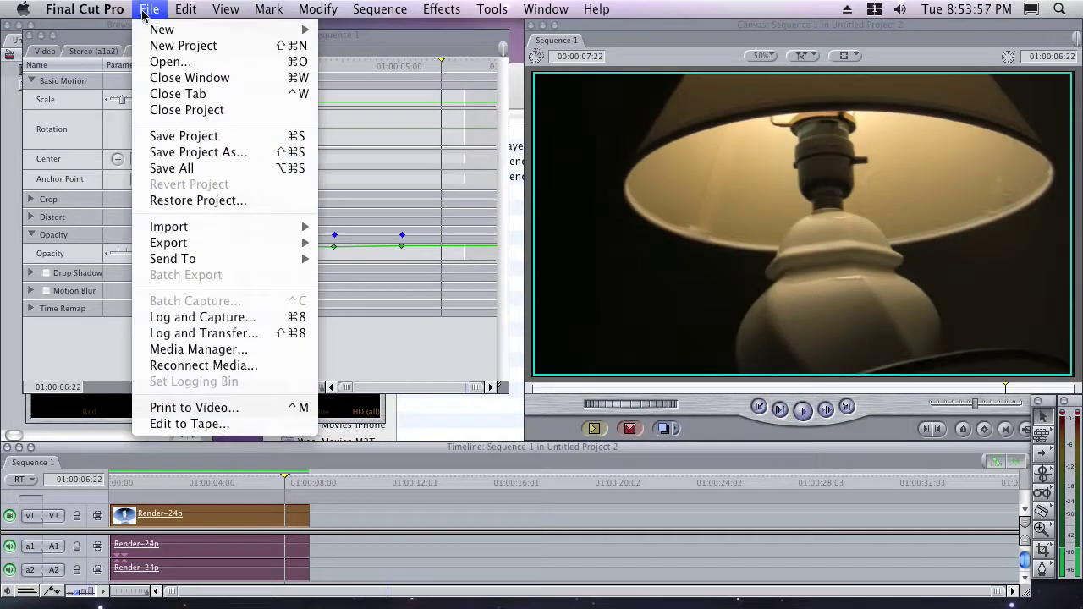
{"action": "mouse_move", "coordinate": [188, 243]}
{"action": "left_click", "coordinate": [407, 246]}
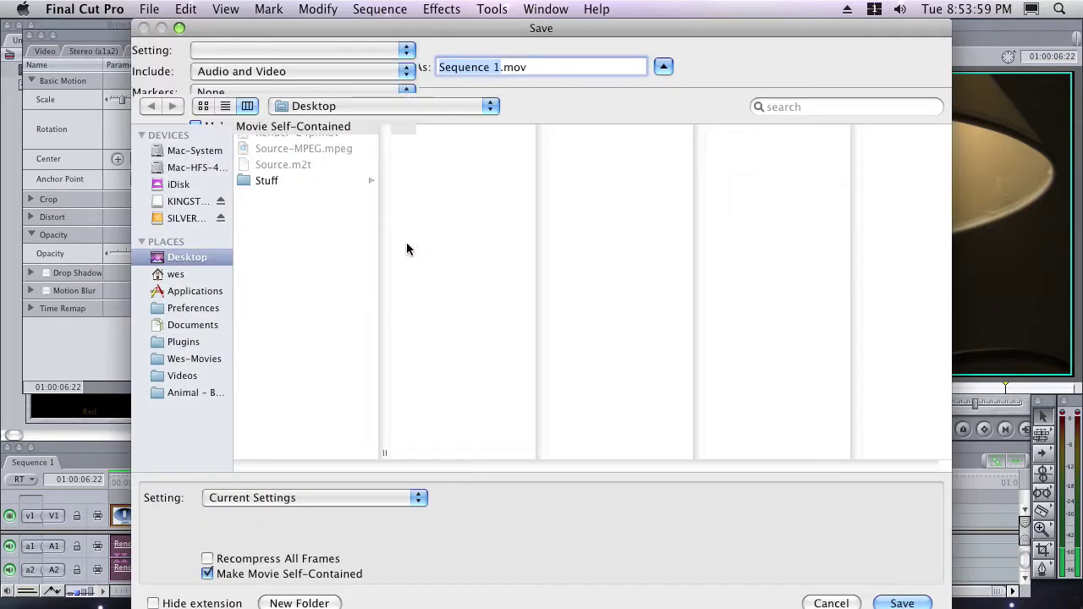
{"action": "type", "text": "720p-"}
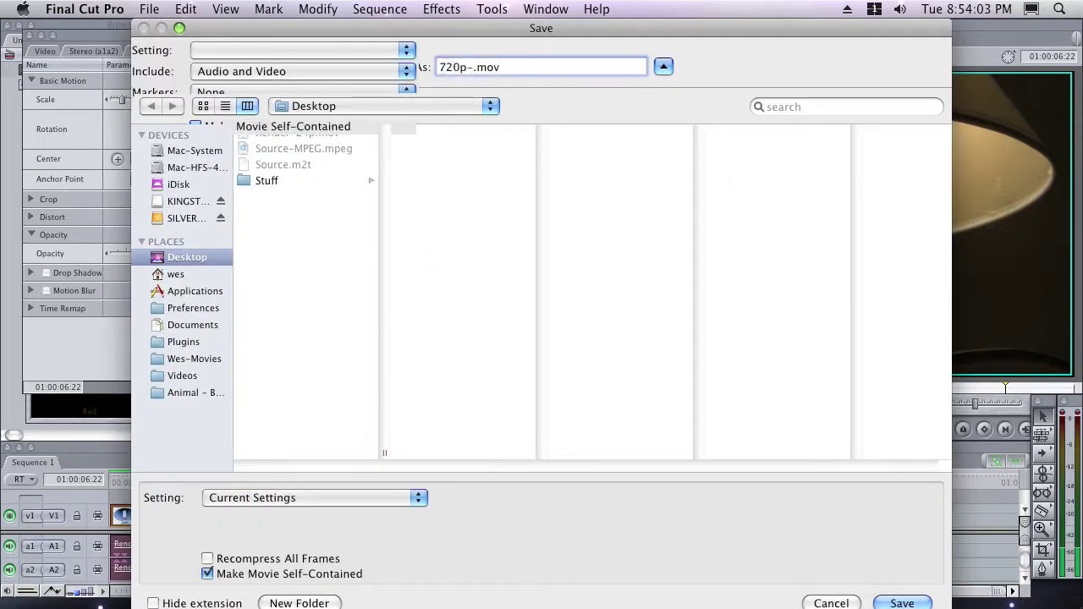
{"action": "key", "text": "BackSpace"}
{"action": "key", "text": "Return"}
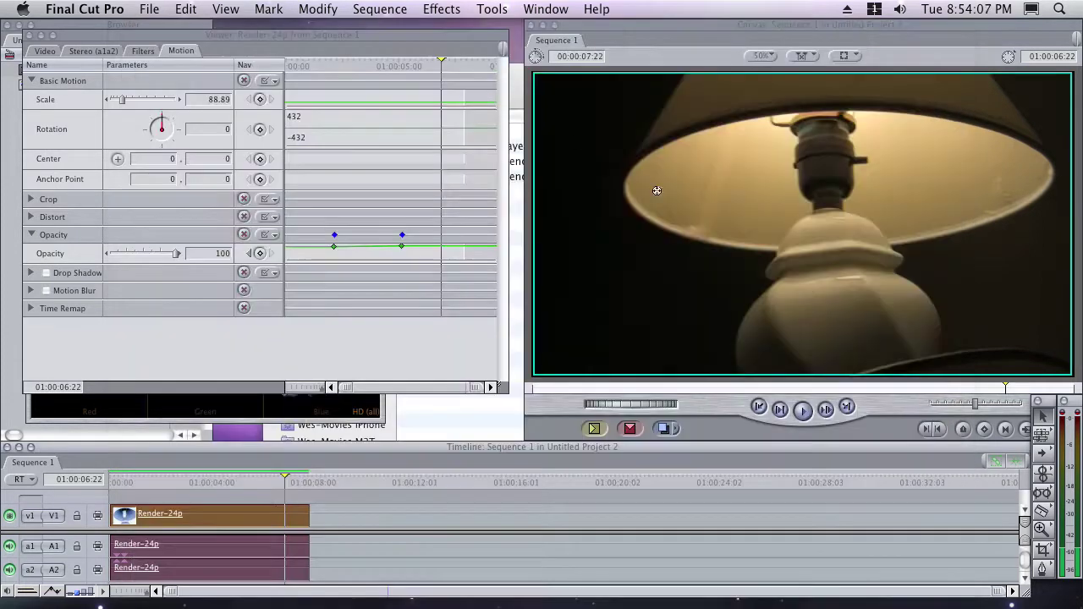